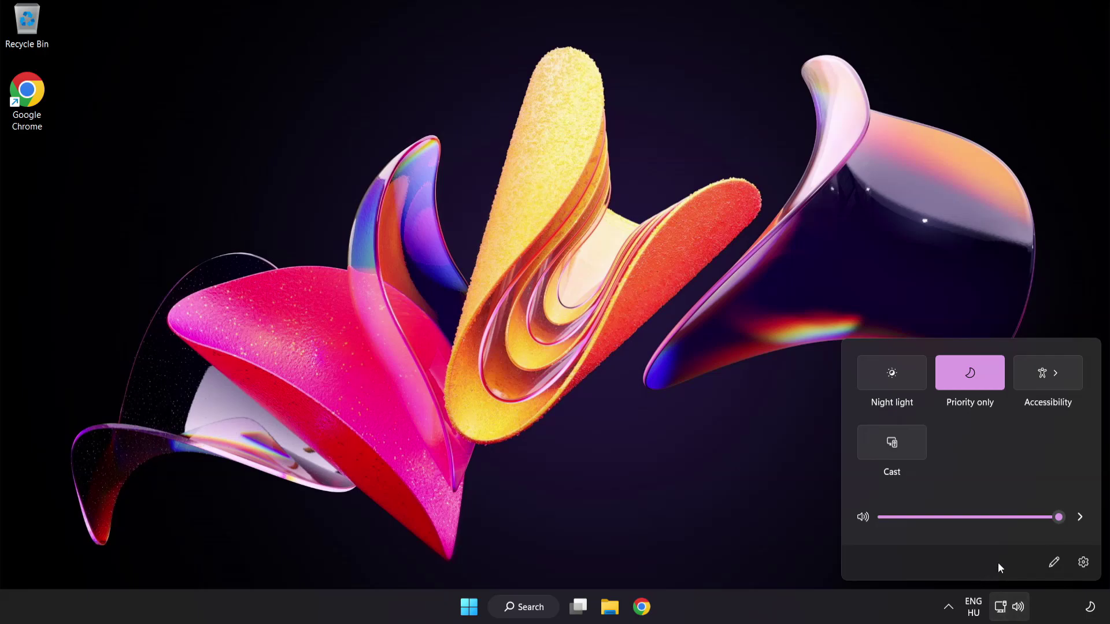
Step: Switch the sound output device to Speakers (High Definition Audio Device)
left_click(1080, 518)
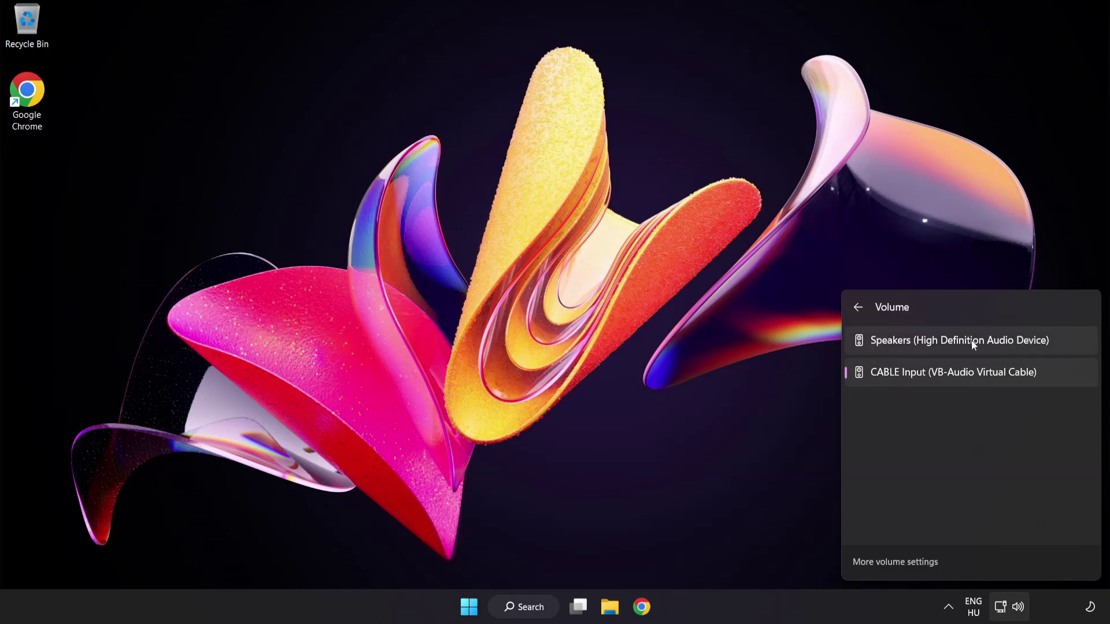
left_click(1063, 348)
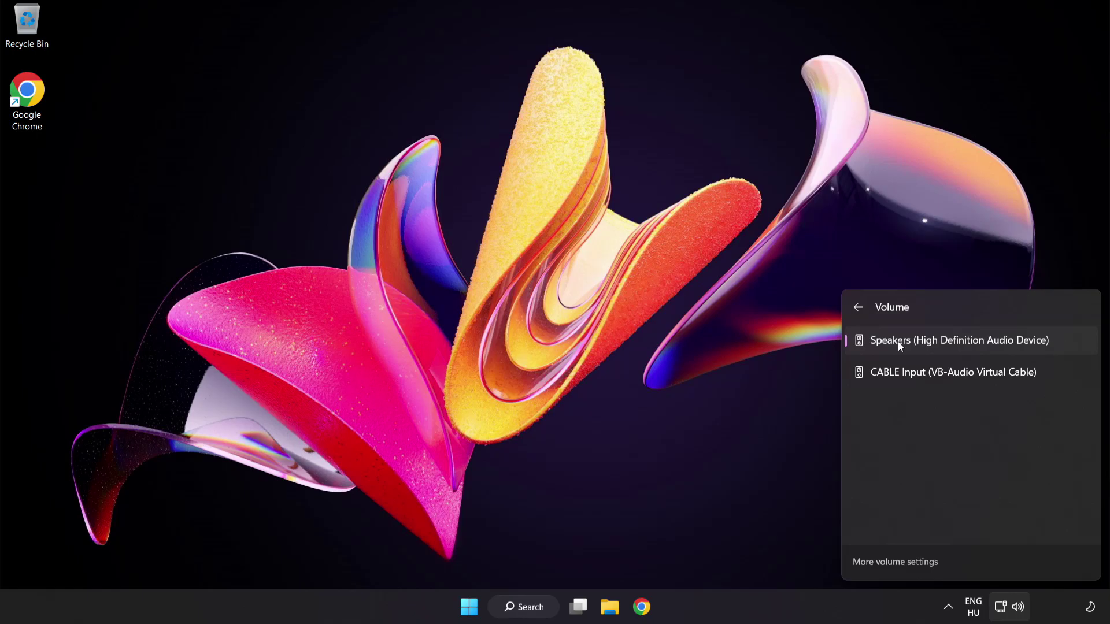
left_click(540, 312)
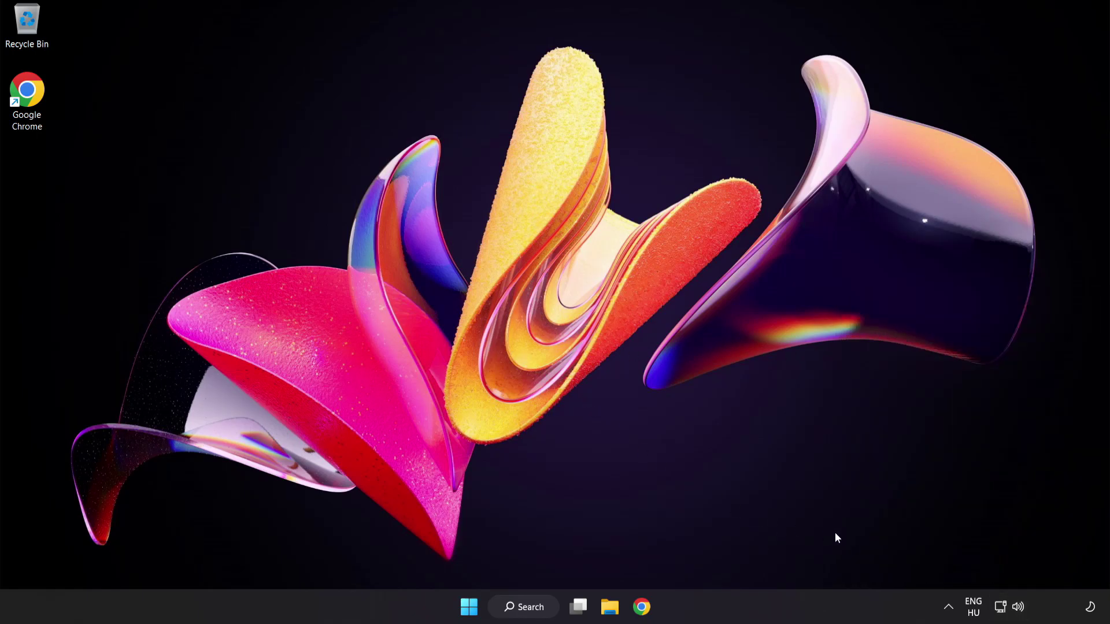
Step: Reset the sound devices and volumes for all apps to the recommended defaults in the volume mixer, and close Settings
right_click(1019, 608)
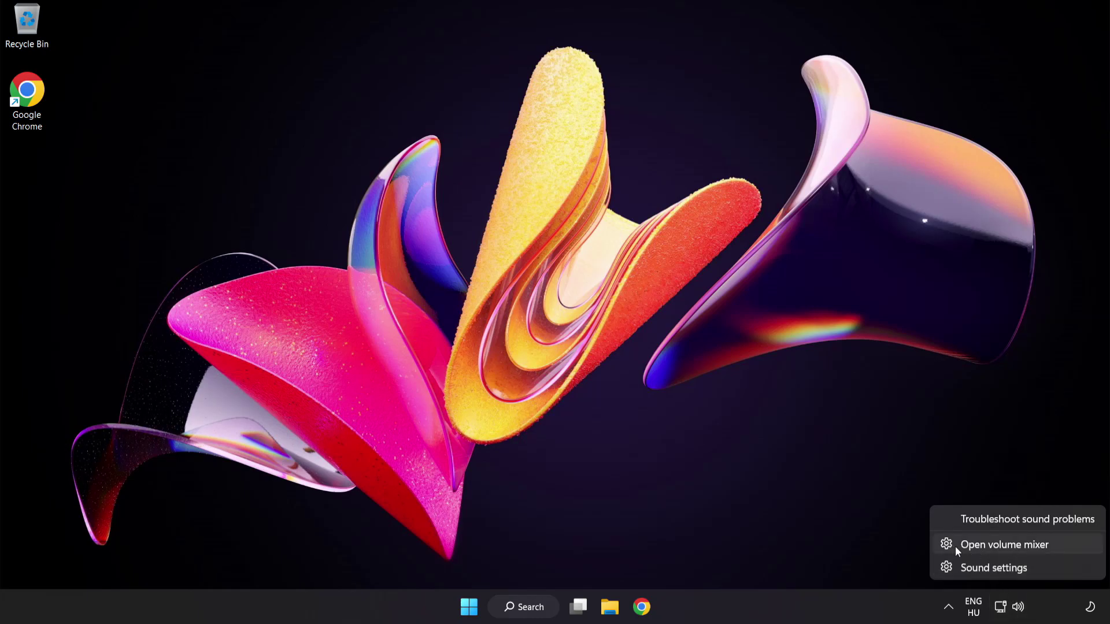
left_click(1065, 546)
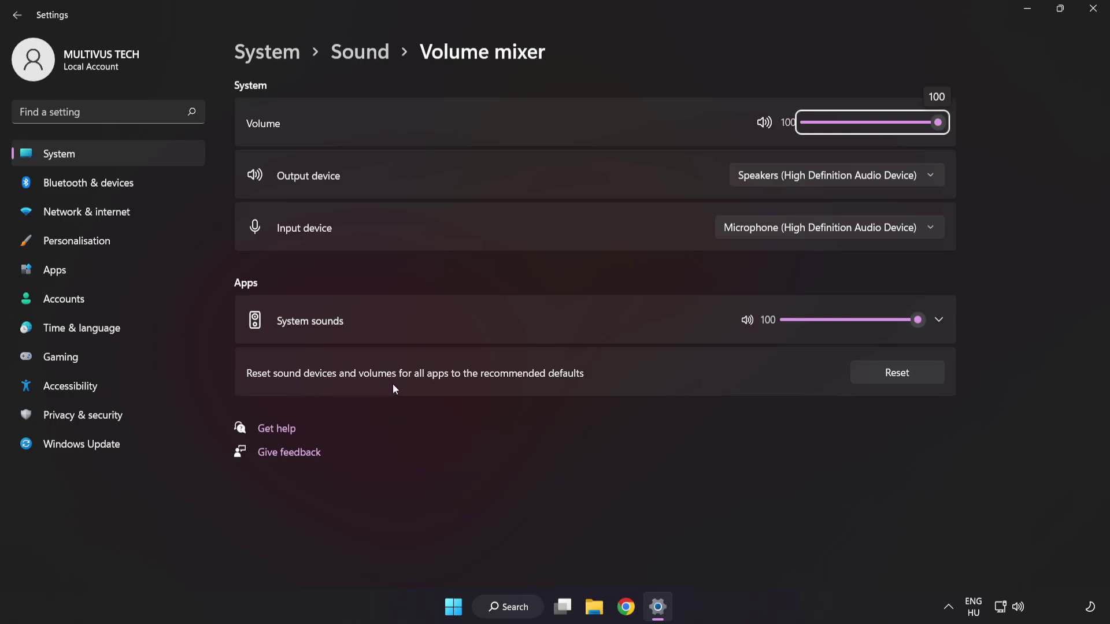
left_click(920, 381)
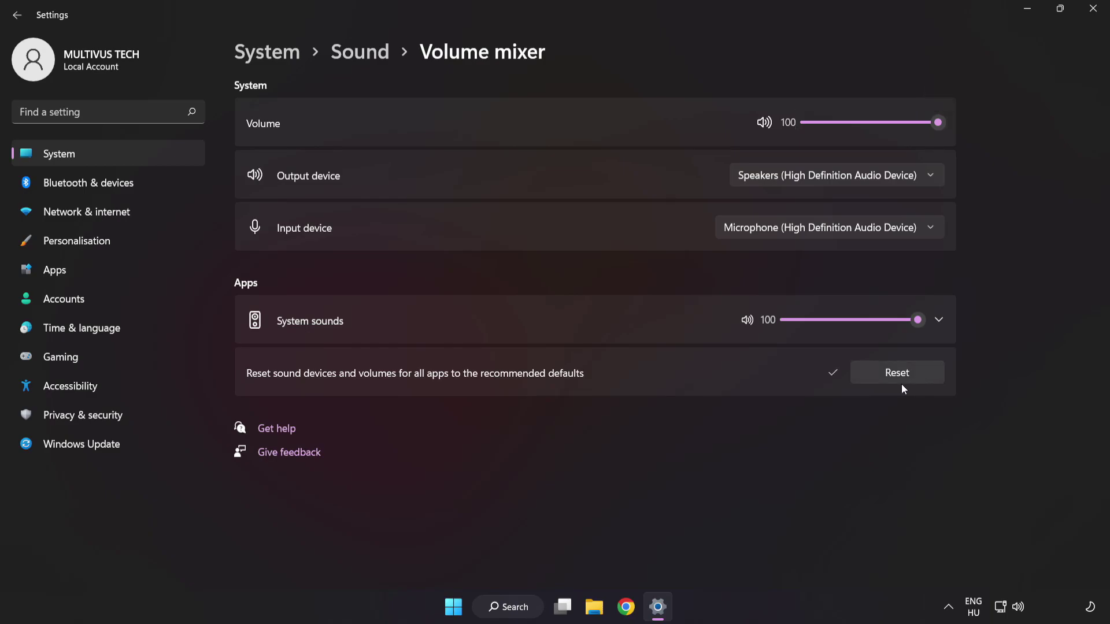
left_click(1093, 12)
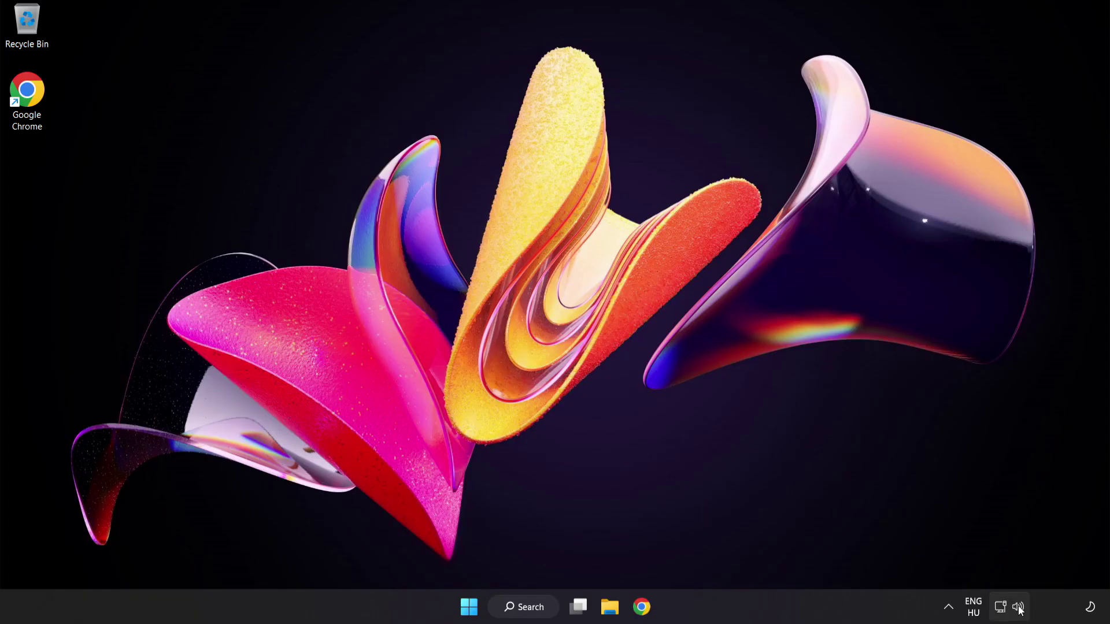
Step: Open the system sound settings and set the output volume to 100
right_click(1020, 608)
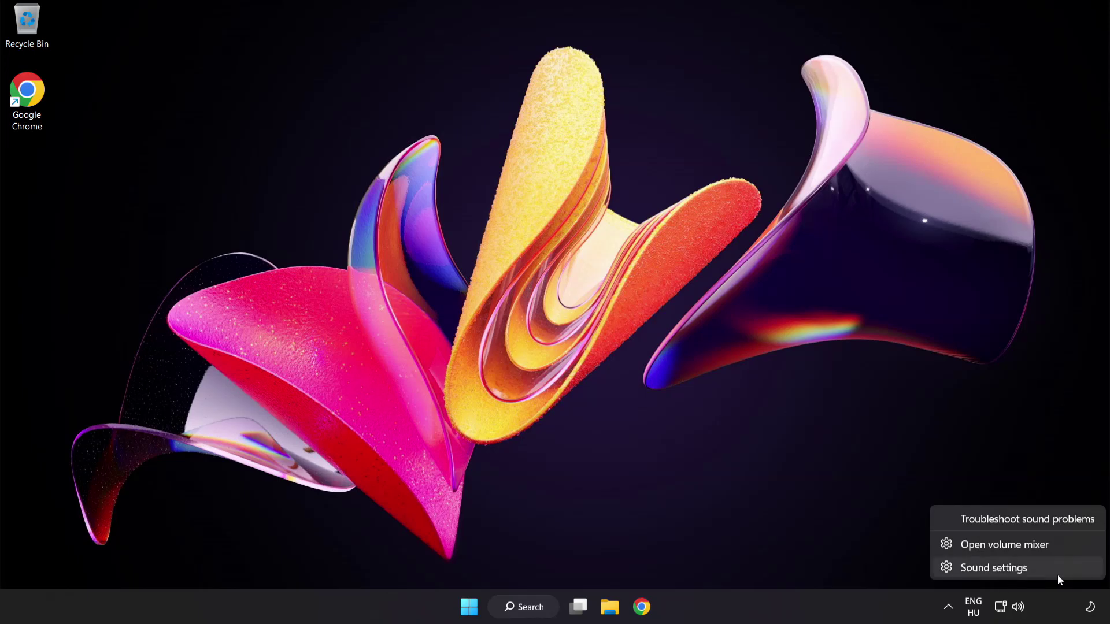
left_click(1030, 570)
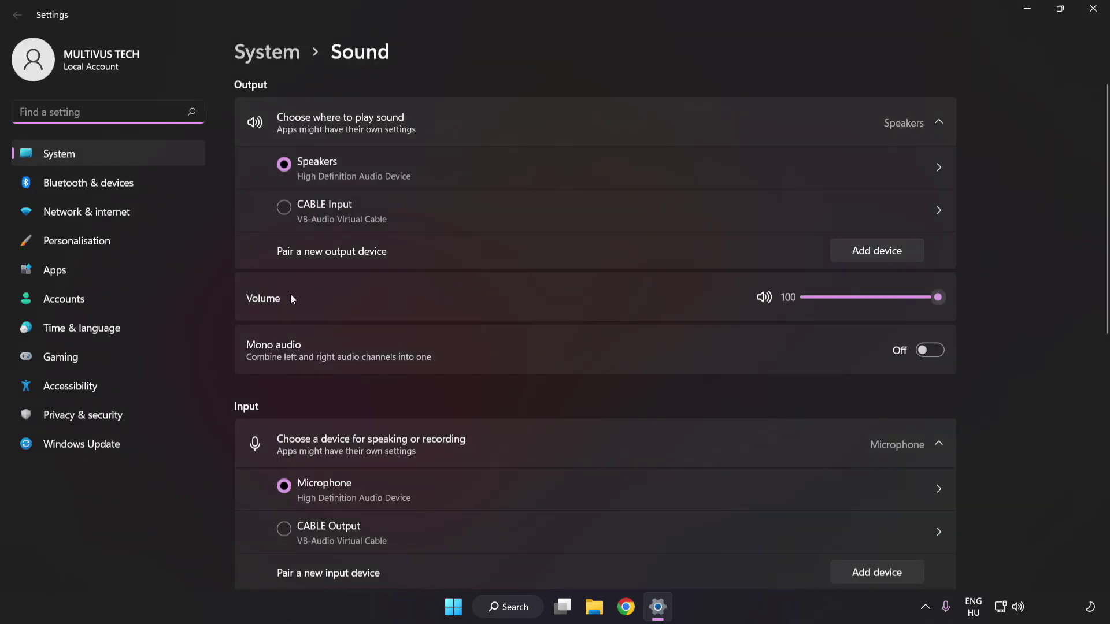
left_click_drag(933, 297, 1041, 301)
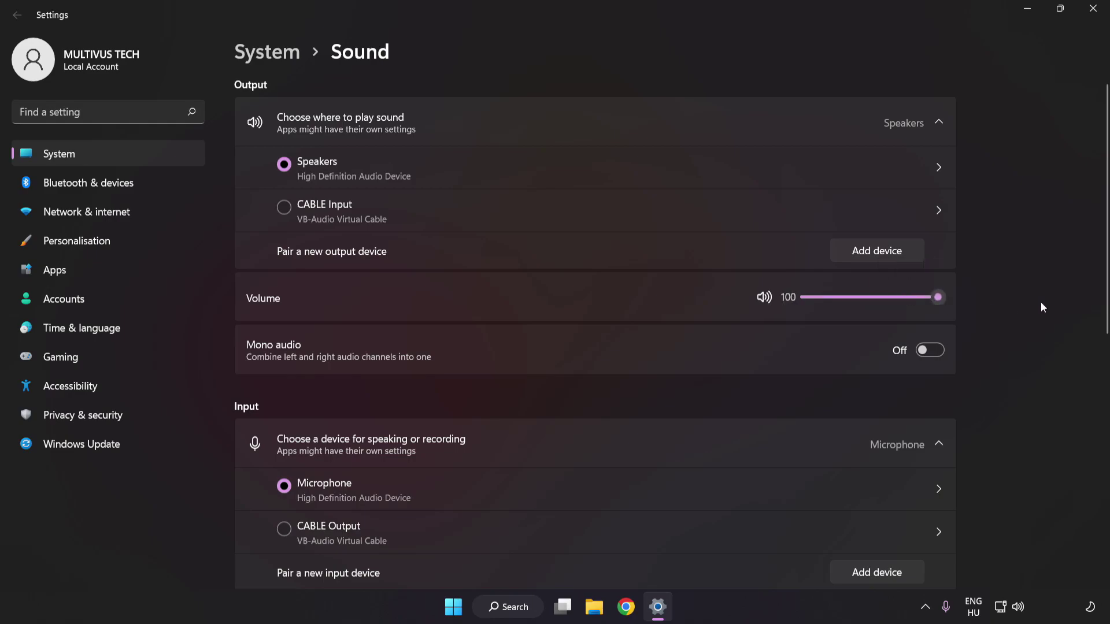
Step: Open the classic Sound dialog from the additional sound settings and disable the CABLE Input playback device
scroll(1095, 339, "down", 5)
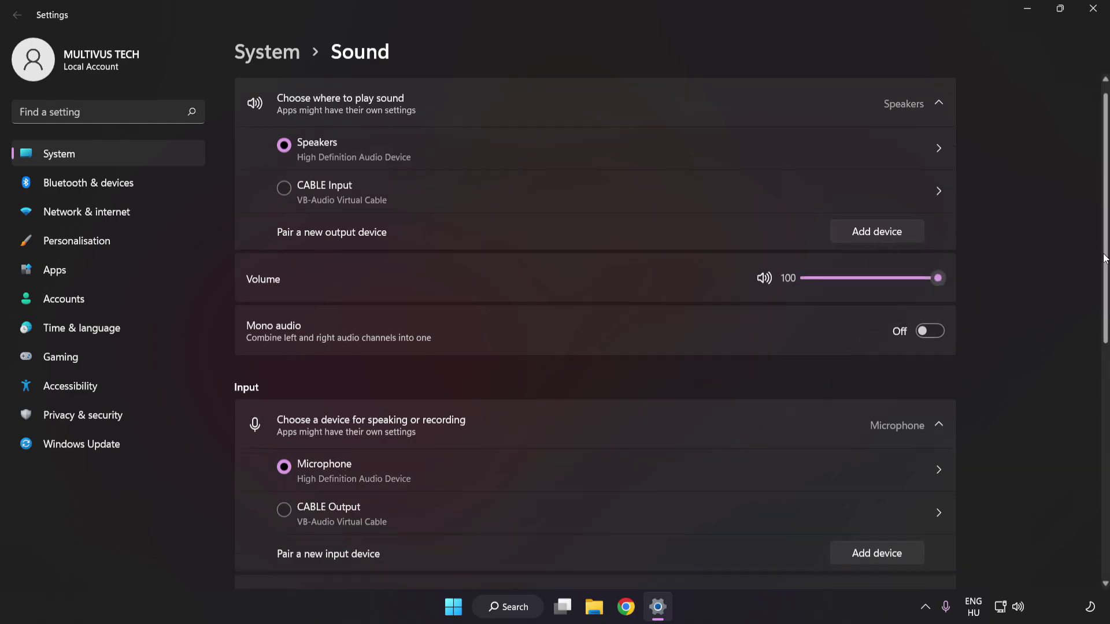
scroll(1092, 394, "down", 3)
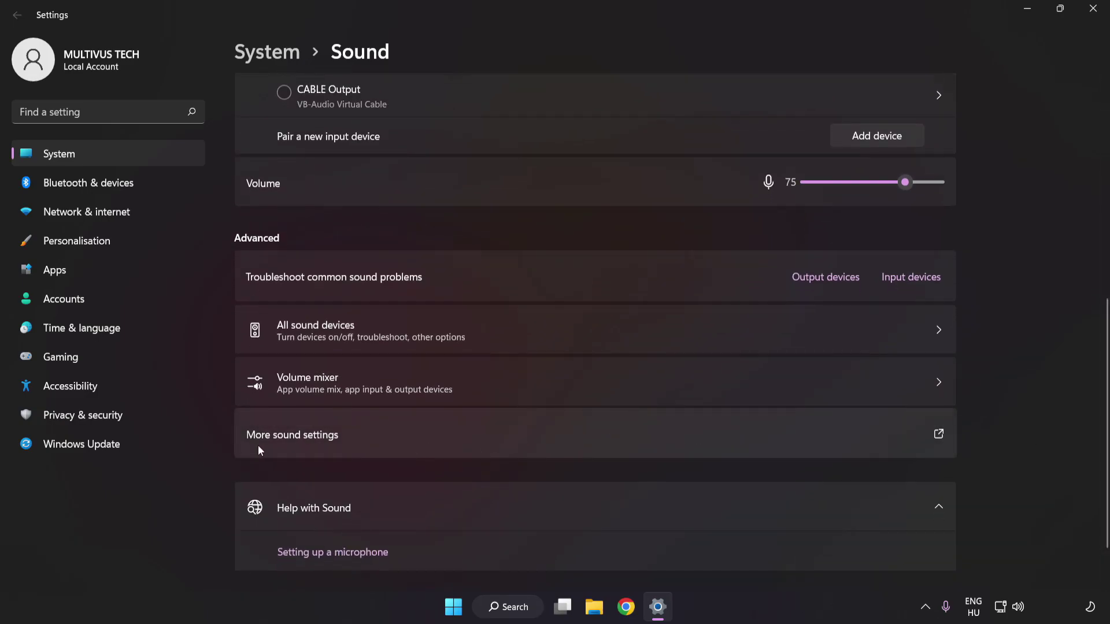
left_click(511, 434)
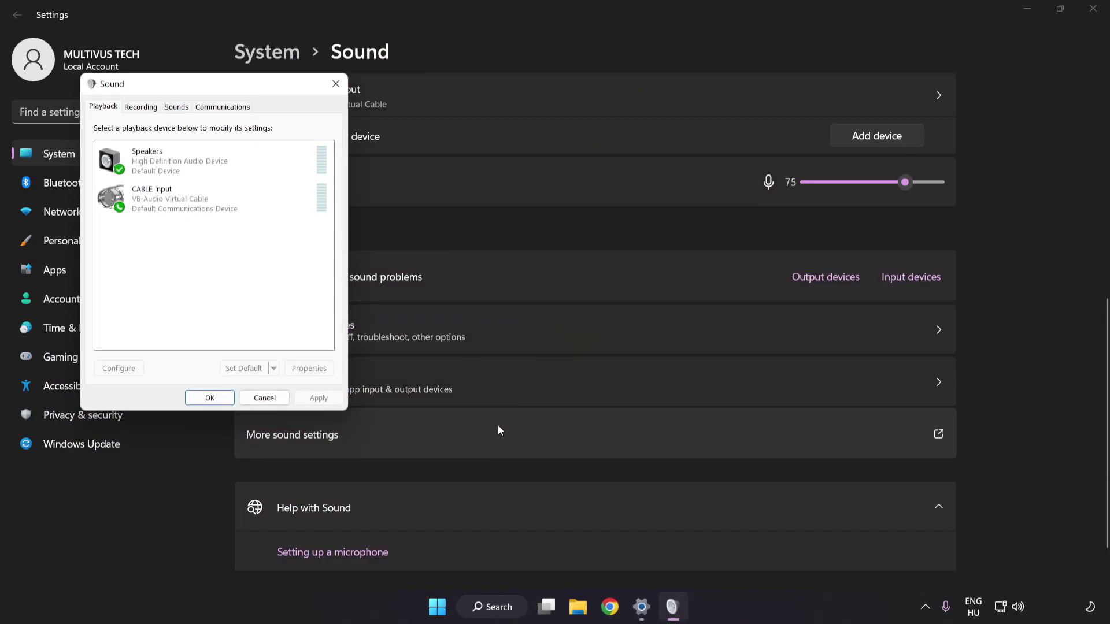
left_click_drag(217, 86, 554, 161)
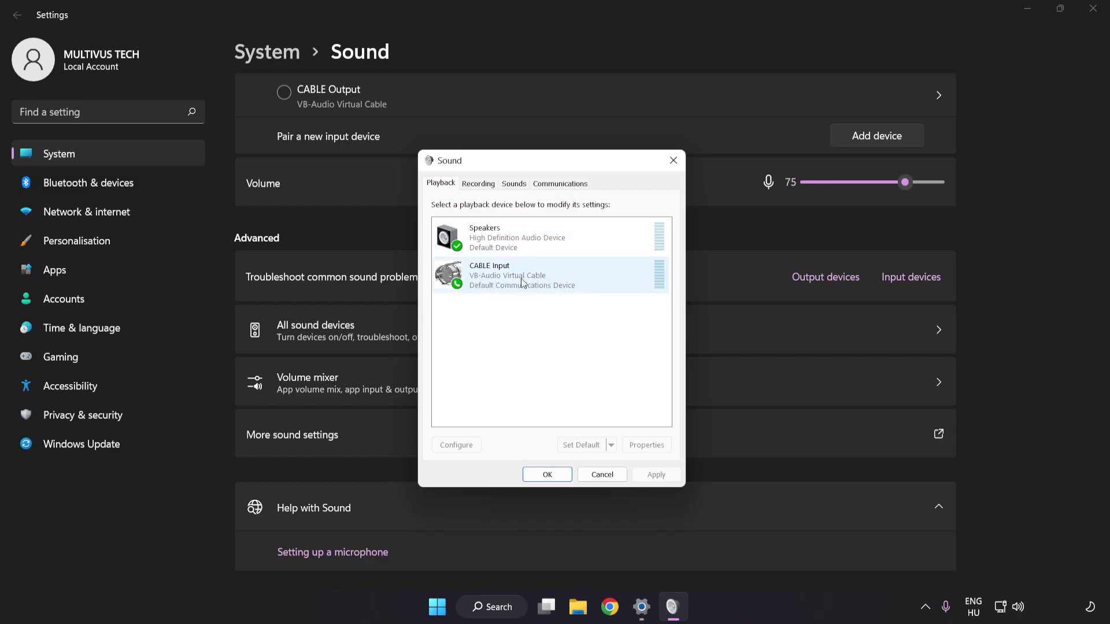
right_click(540, 278)
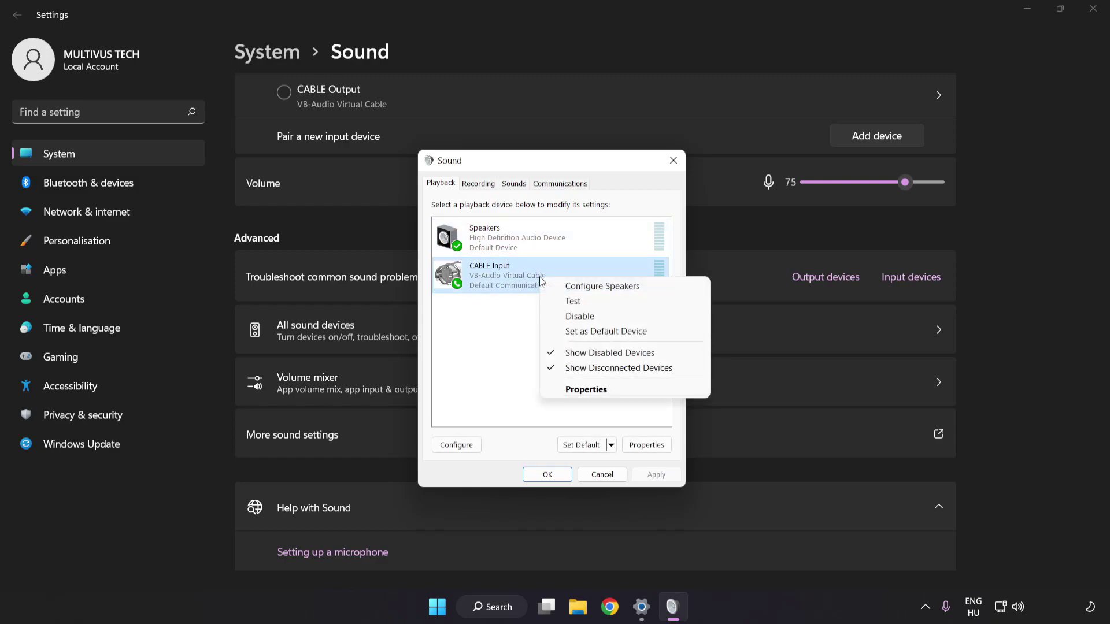
left_click(594, 318)
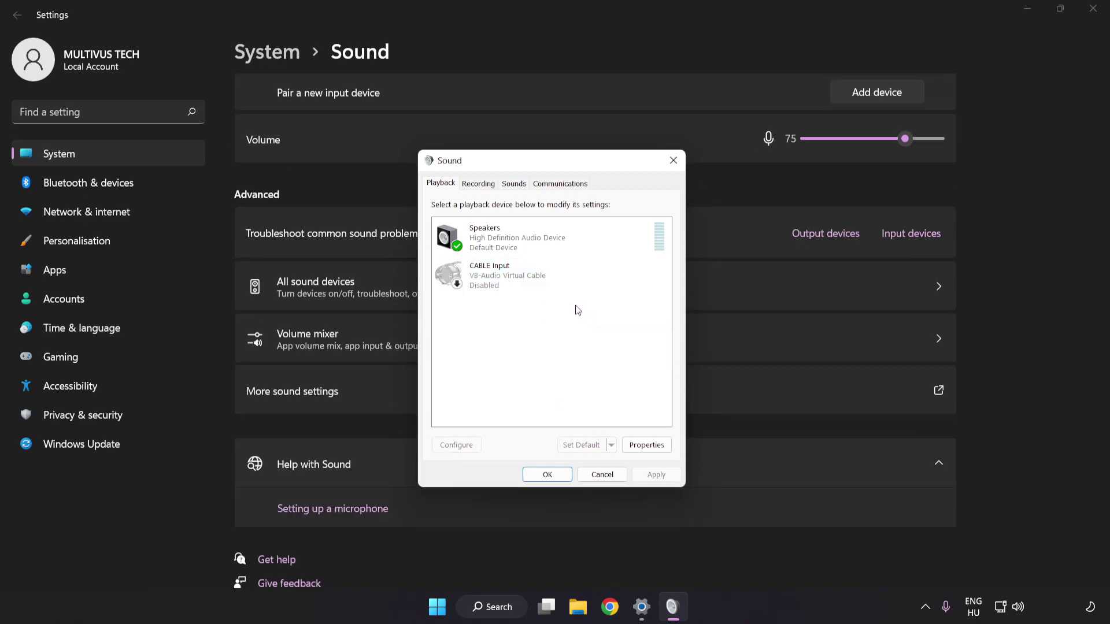
Step: Configure the Speakers playback device as 7.1 Surround with all optional and full-range speakers included, and finish the speaker setup
left_click(519, 244)
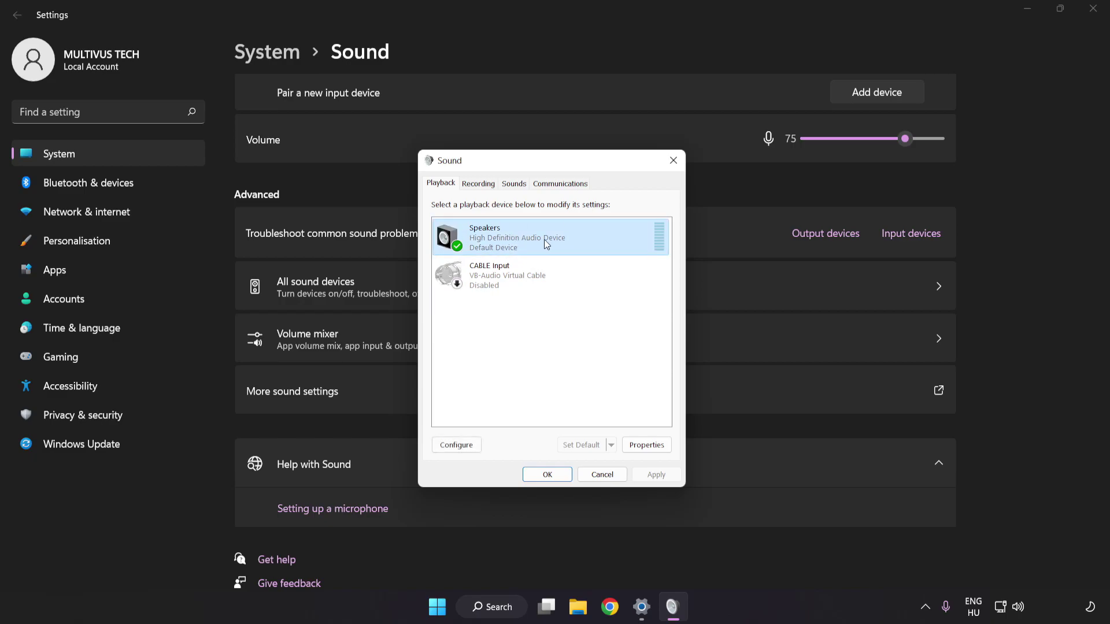
right_click(577, 237)
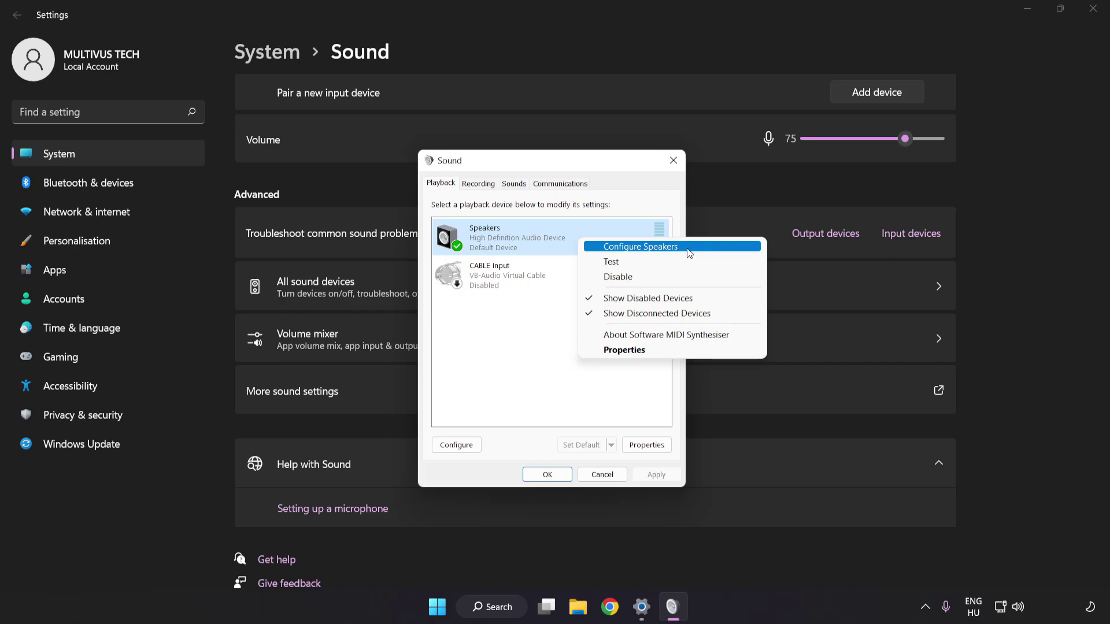
left_click(640, 247)
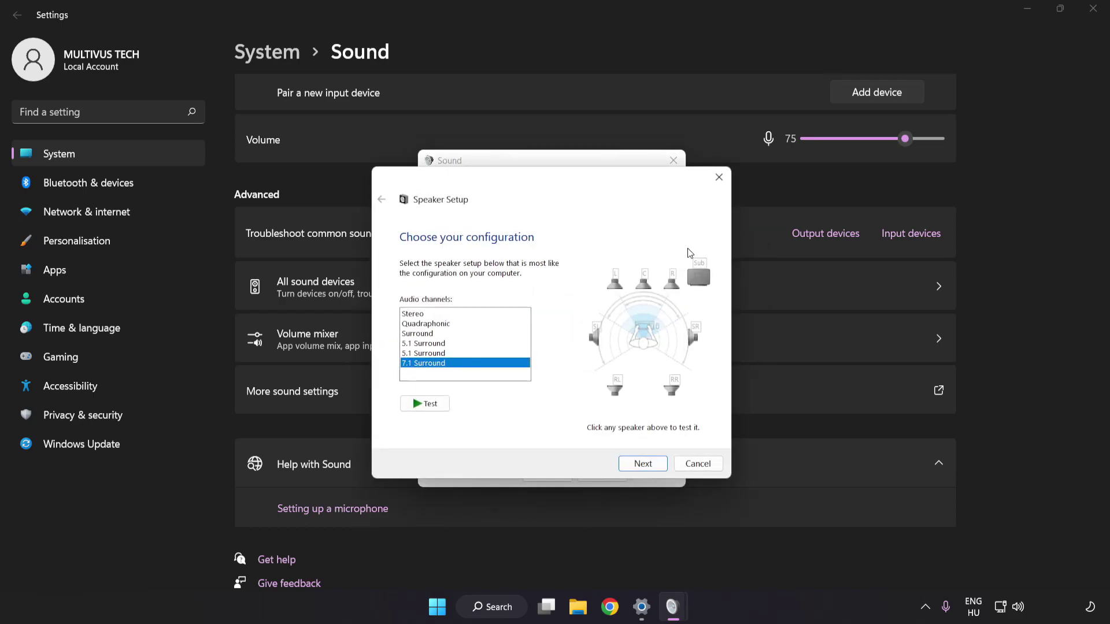
left_click_drag(428, 315, 429, 364)
left_click(645, 466)
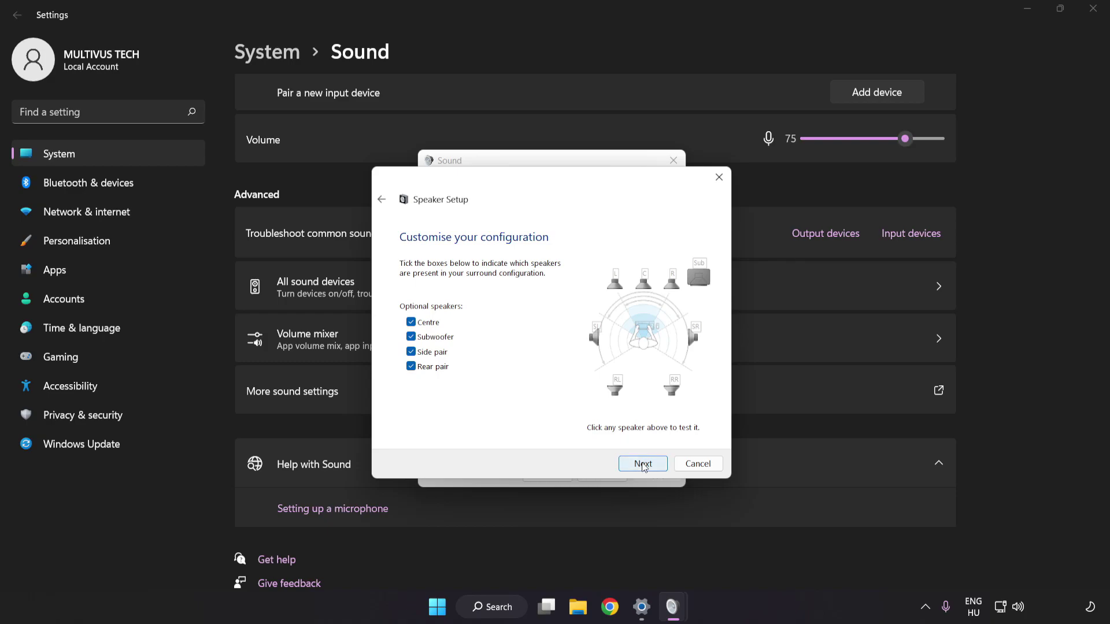
left_click(644, 465)
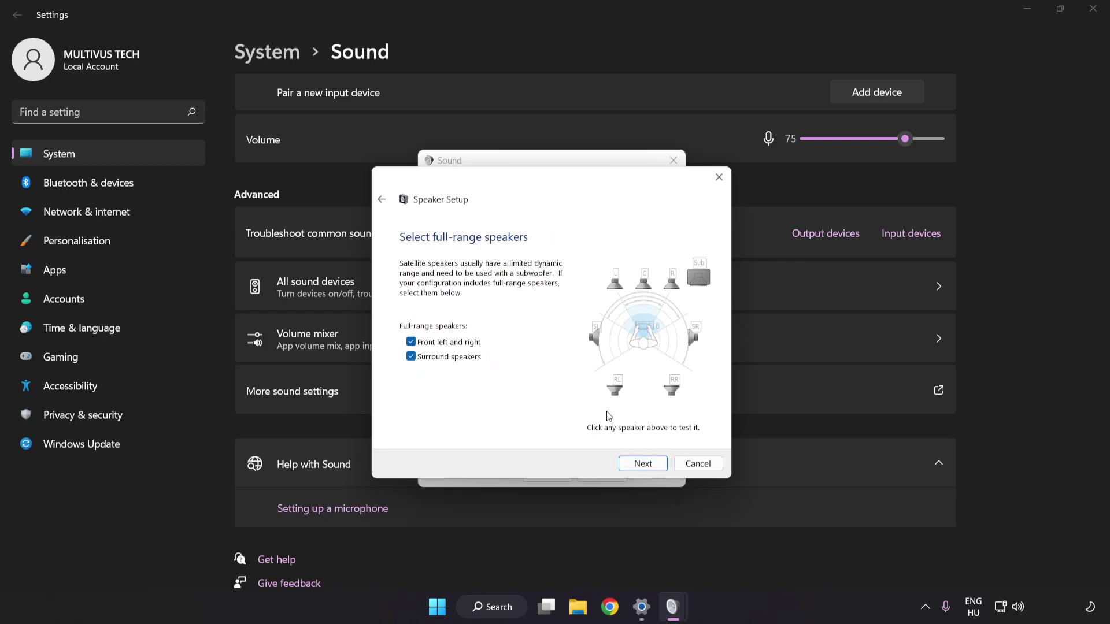
left_click(636, 464)
left_click(635, 465)
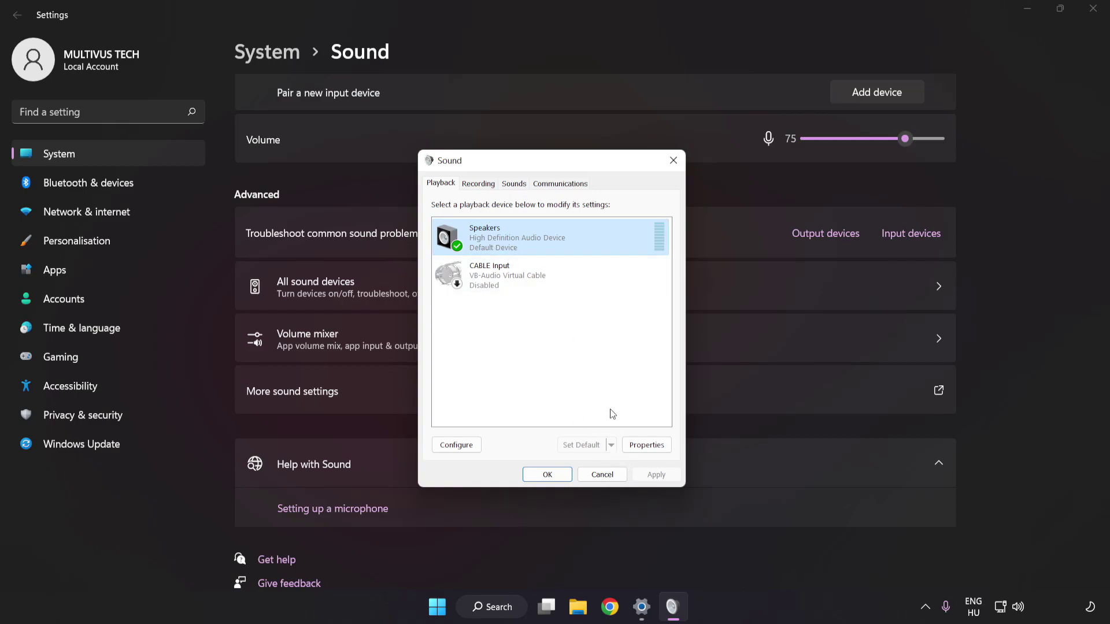
Step: Disable all enhancements in the Speakers properties and apply the change
left_click(652, 450)
left_click_drag(566, 221, 544, 171)
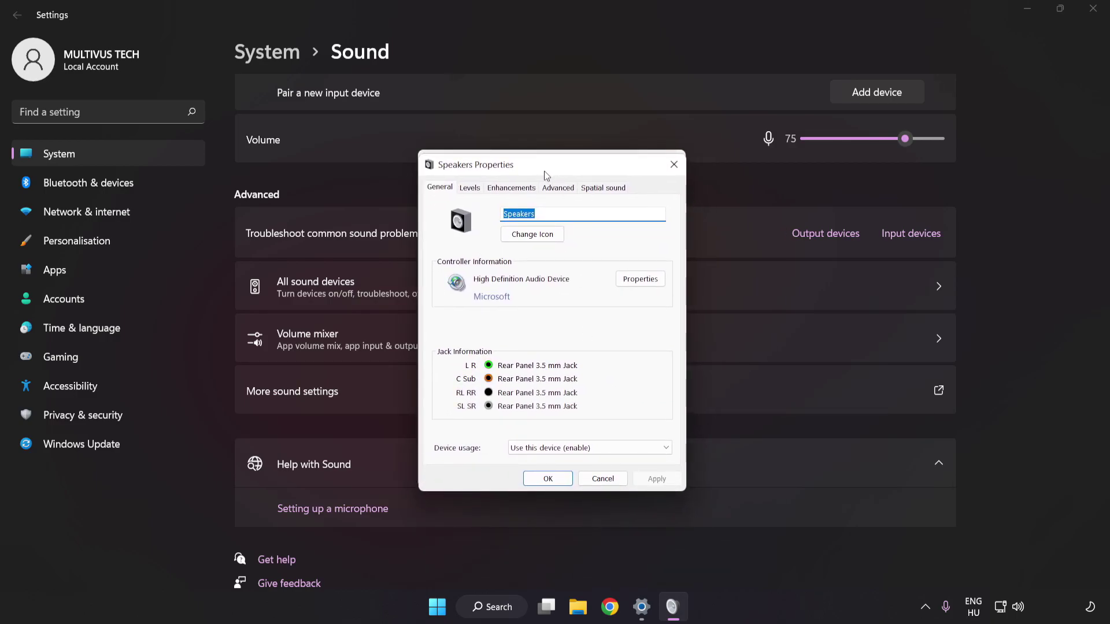
left_click(508, 189)
left_click(442, 248)
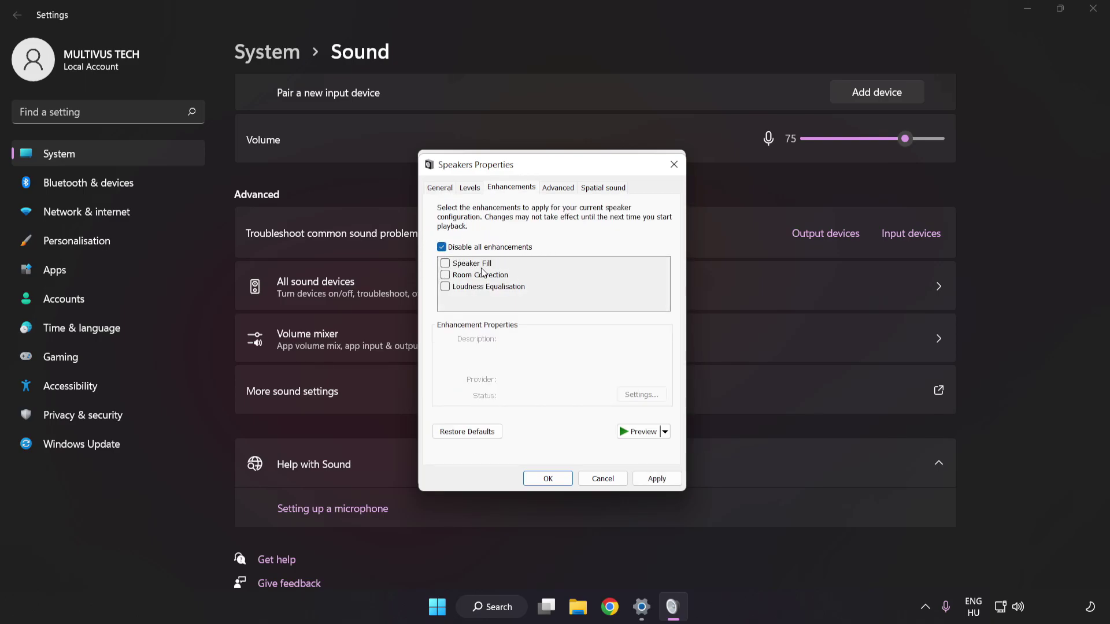
left_click(656, 478)
Step: Set the Speakers' default format to 16 bit, 48000 Hz (DVD Quality), confirm the sound dialogs and close Settings
left_click(557, 191)
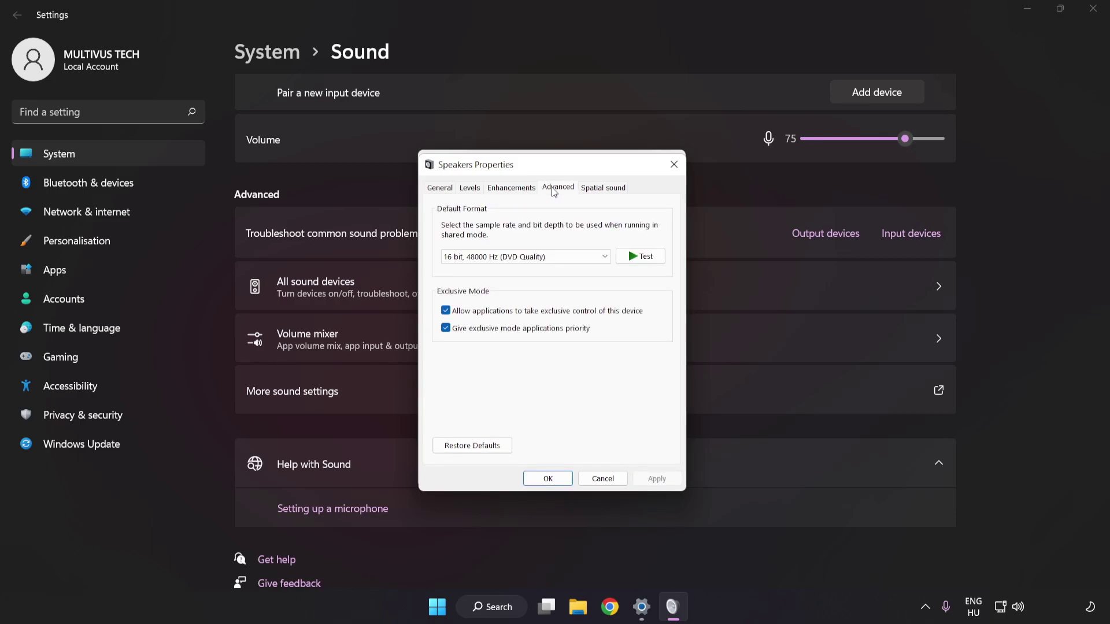
left_click(556, 256)
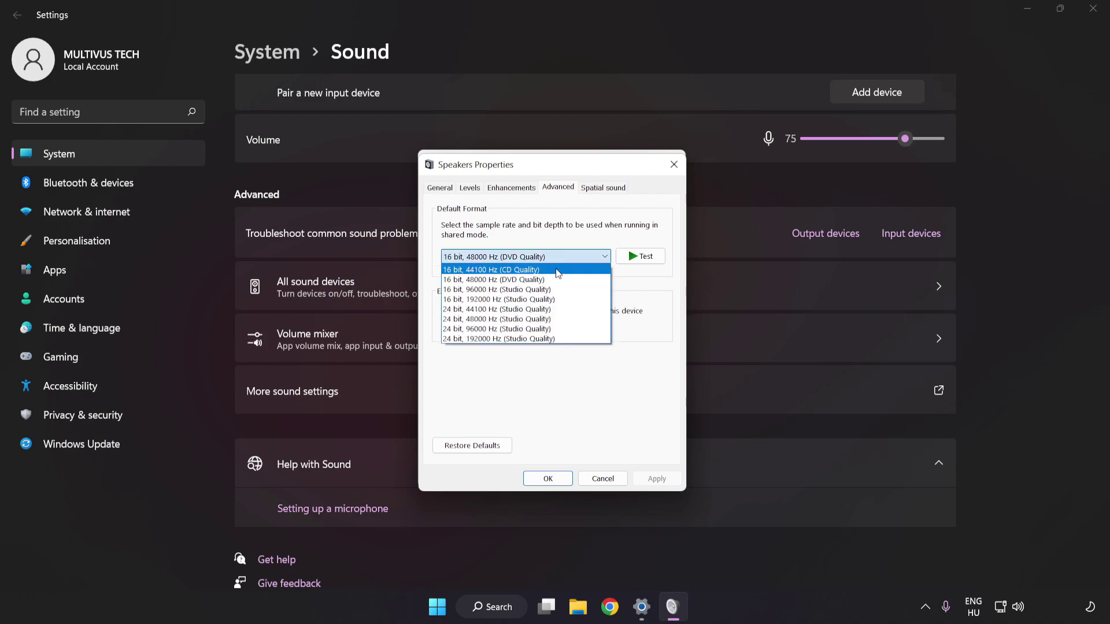
left_click(556, 279)
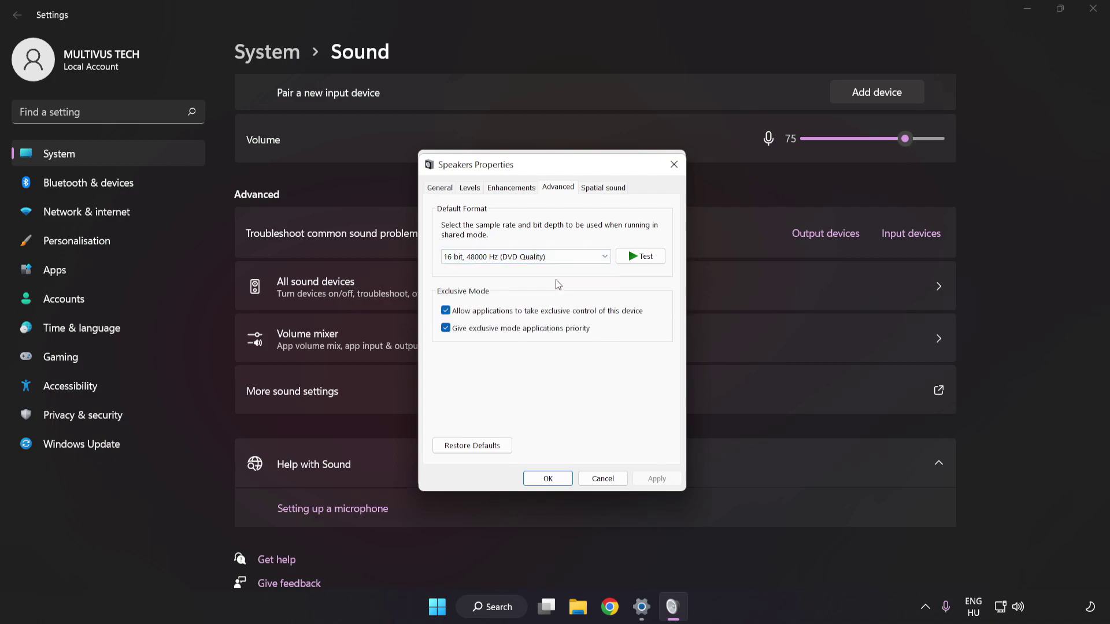
left_click(547, 479)
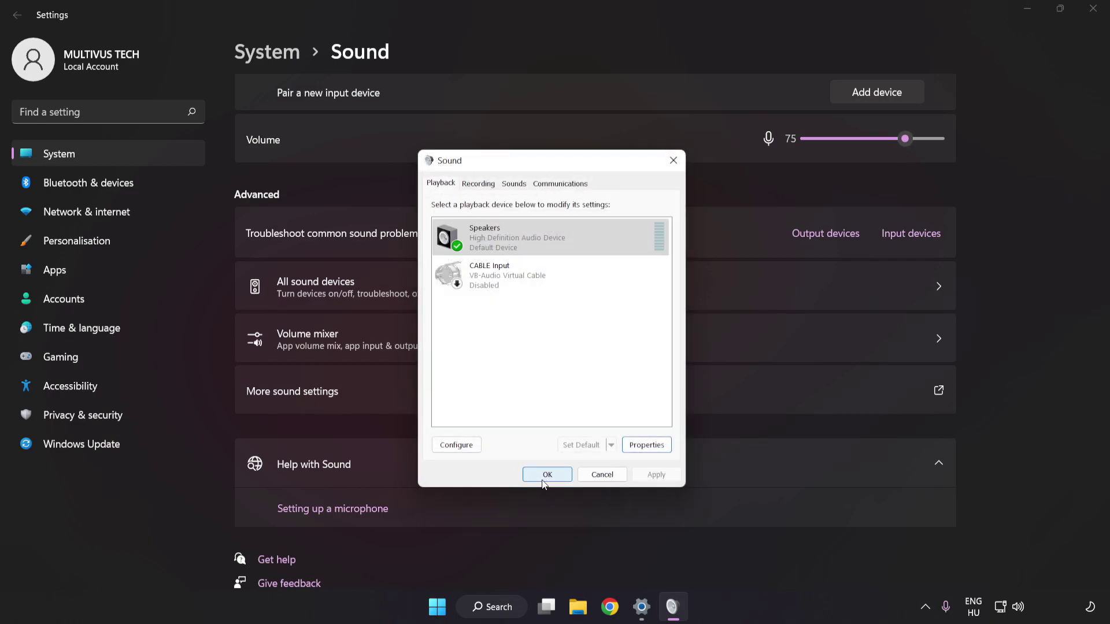
left_click(546, 477)
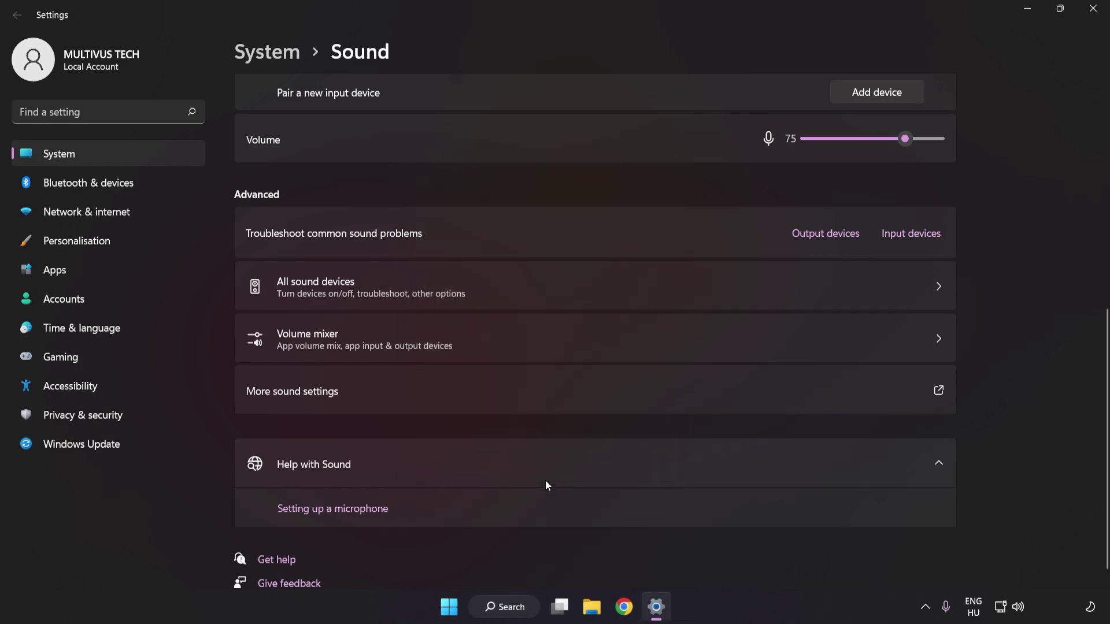
left_click(1095, 13)
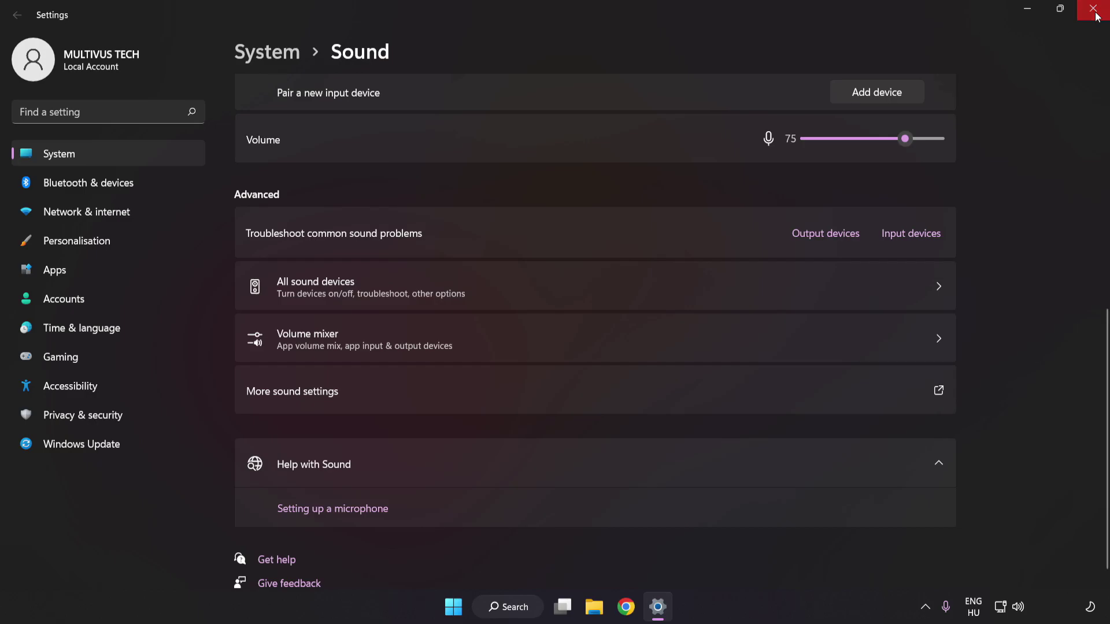
left_click(469, 606)
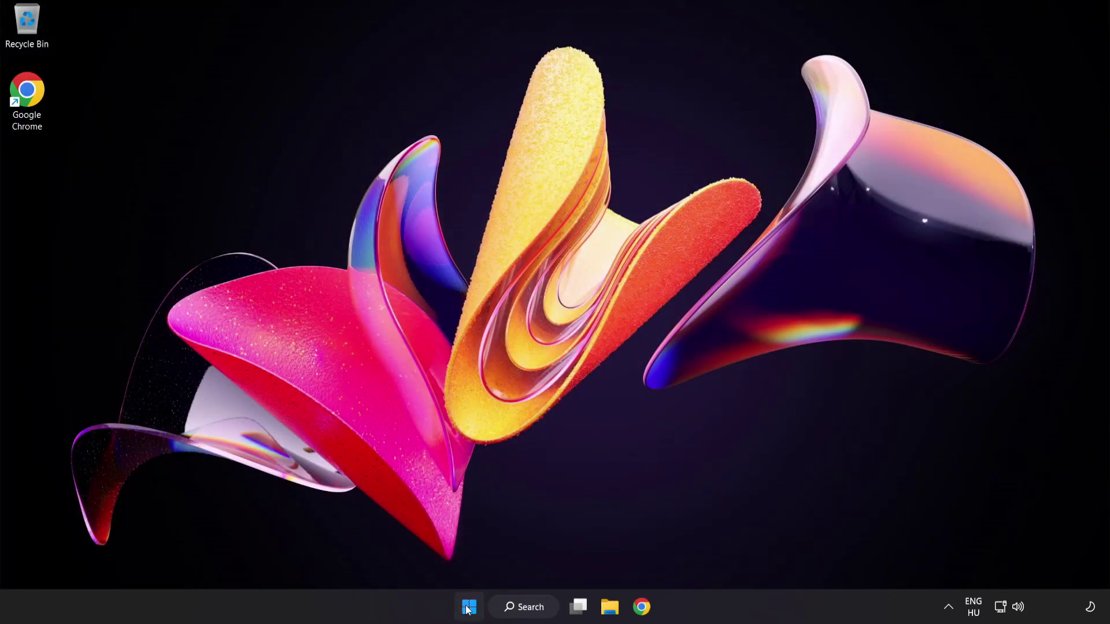
left_click(724, 559)
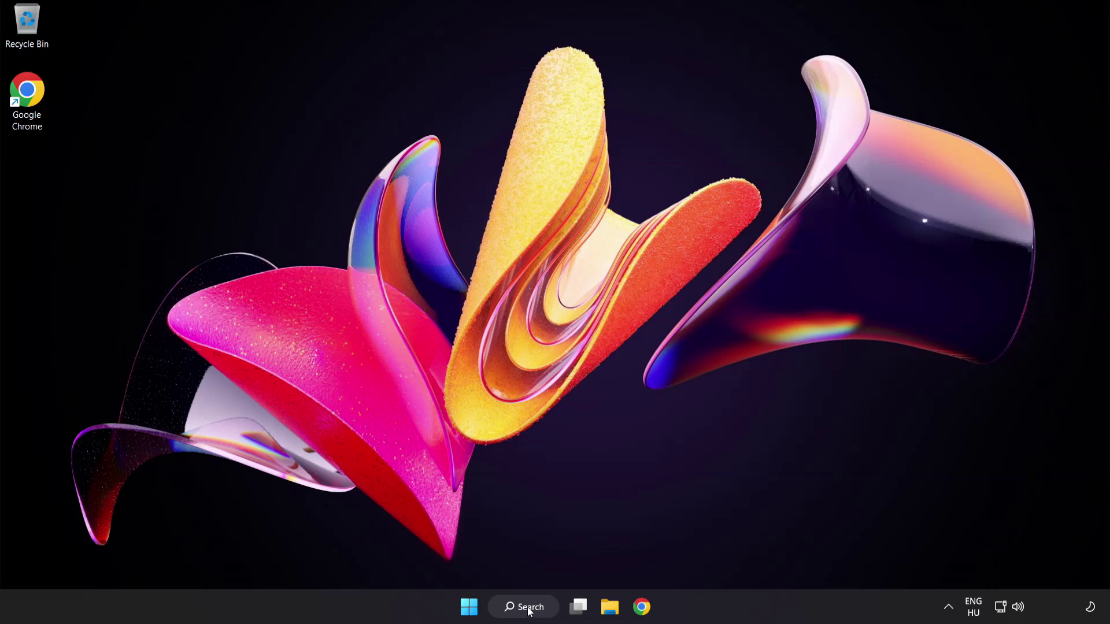
Step: Search Windows for Device Manager, open it and expand the Sound, video and game controllers category
left_click(527, 608)
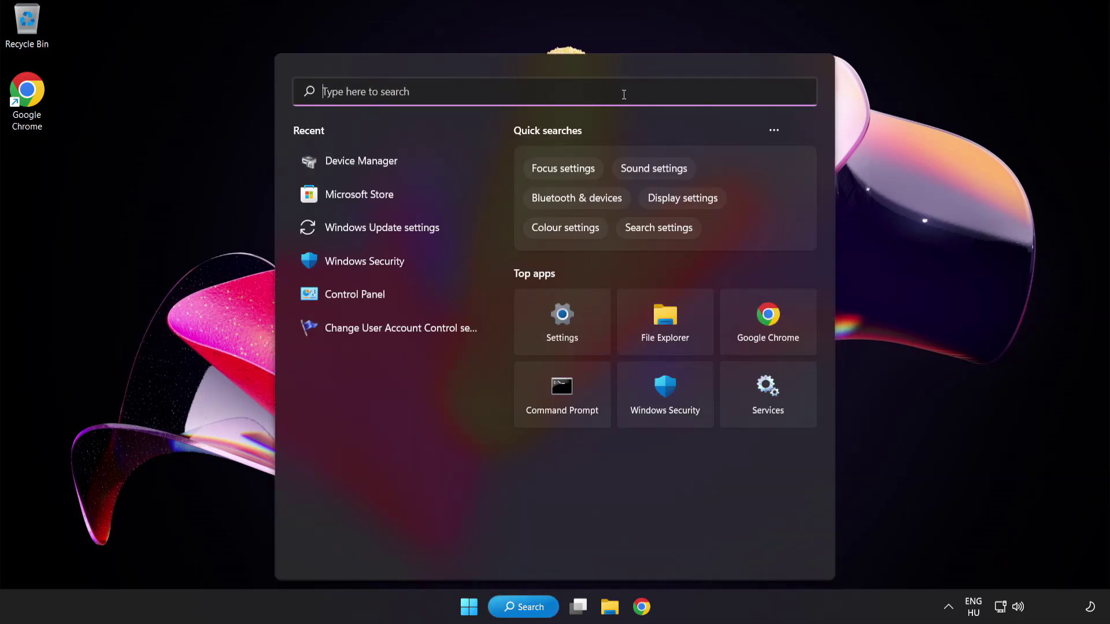
type("device manag")
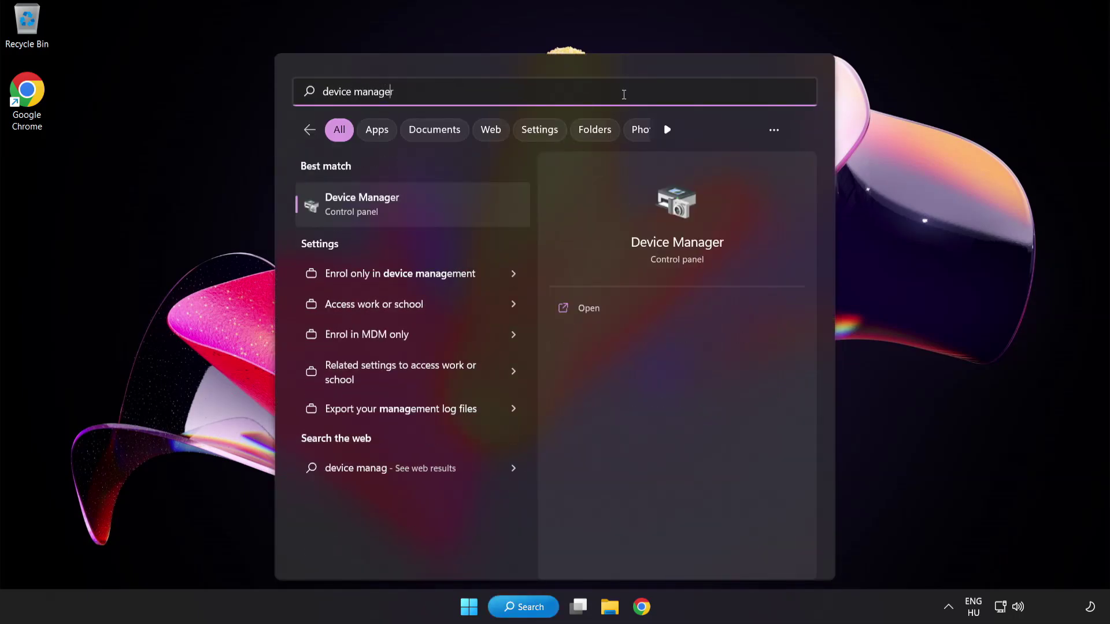
type("er")
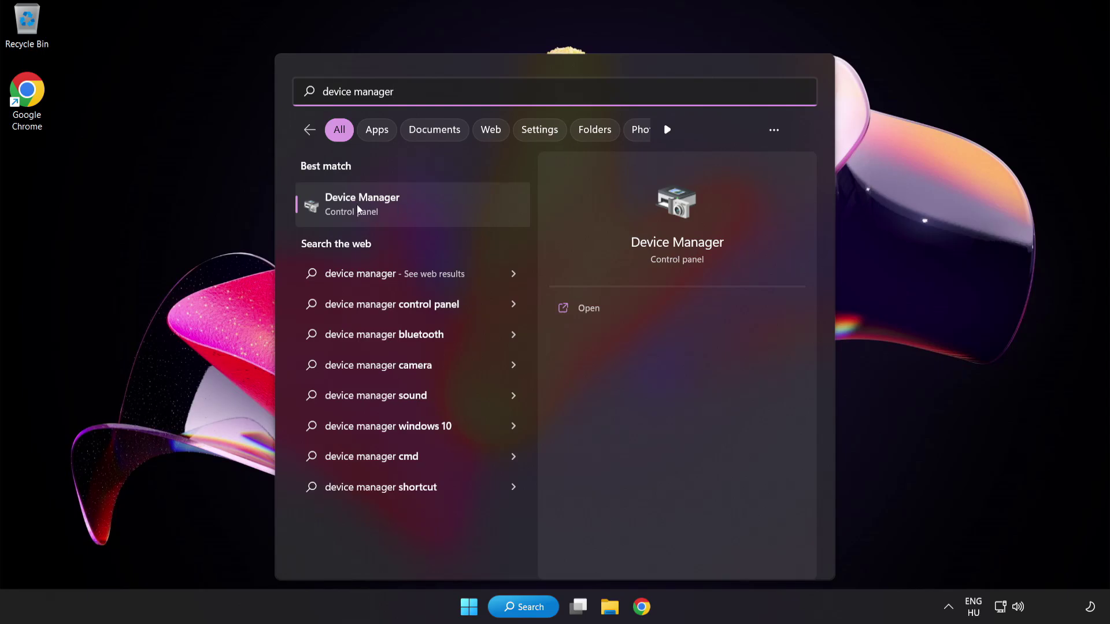
left_click(431, 206)
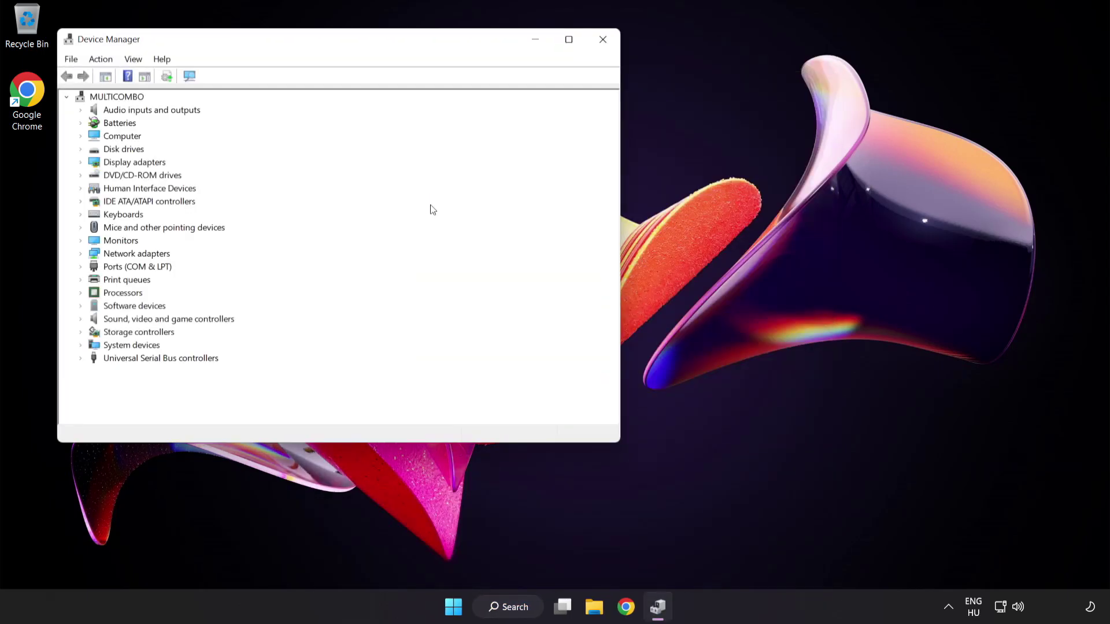
left_click_drag(327, 43, 533, 117)
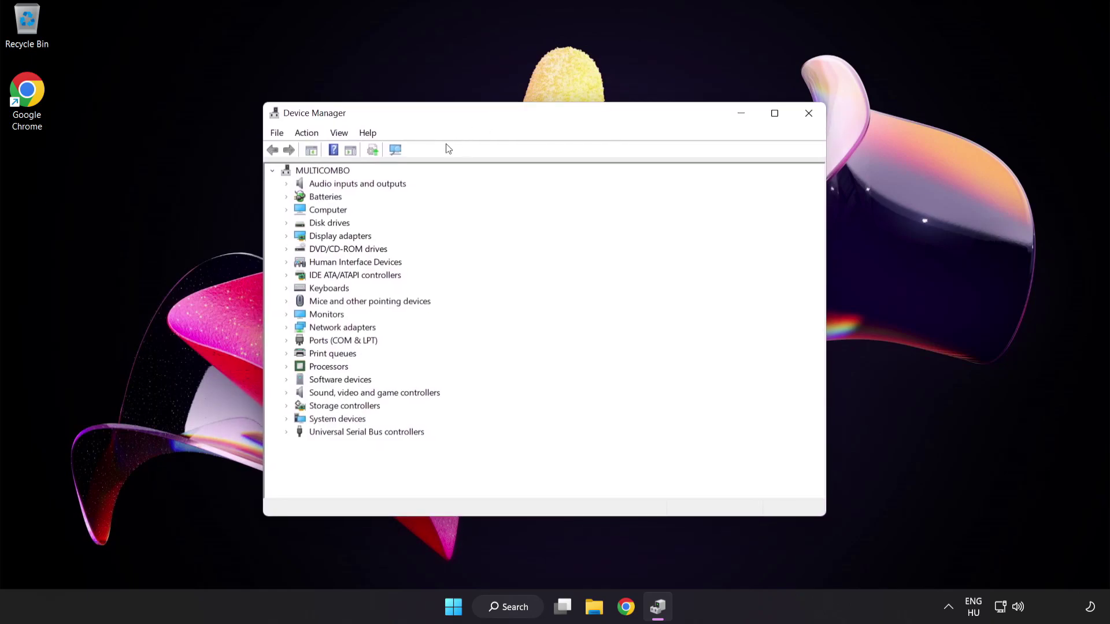
left_click(302, 395)
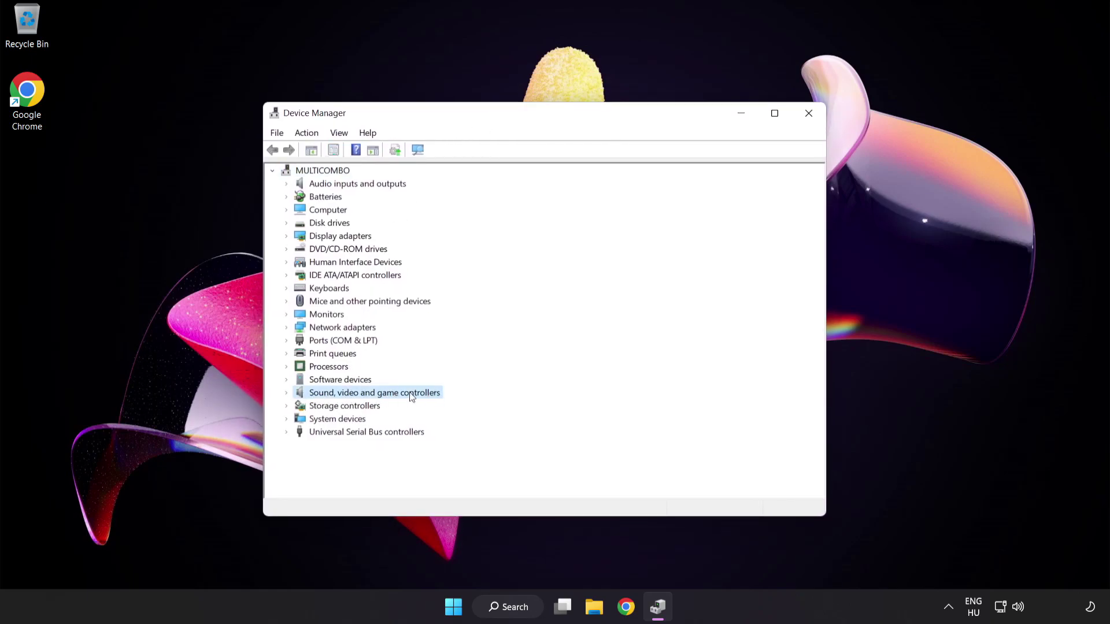
left_click(286, 393)
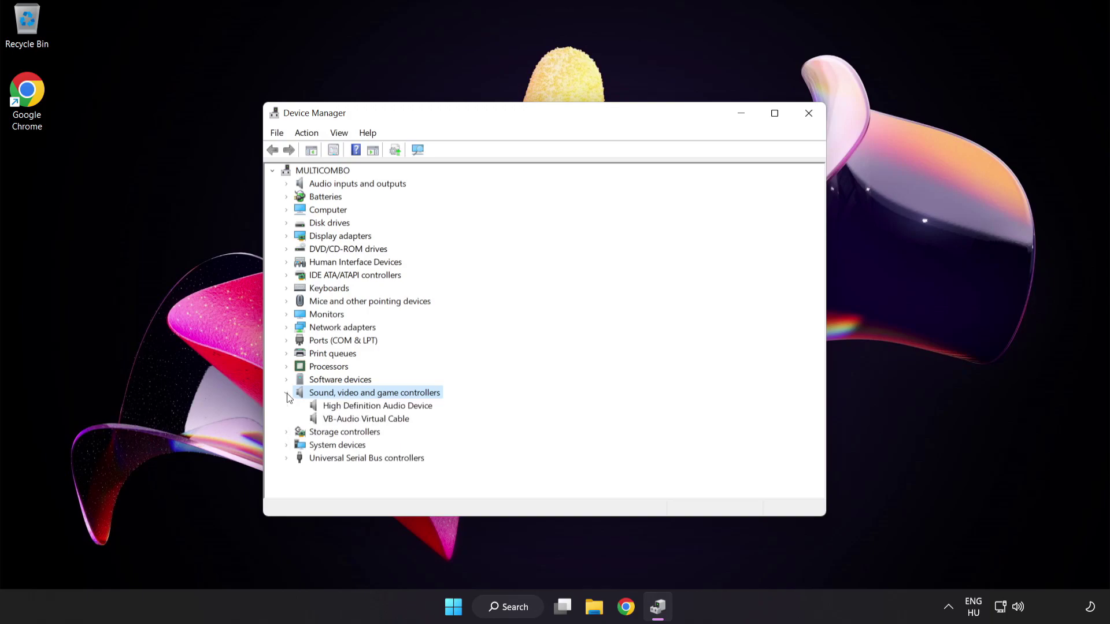
Step: Start a driver update for the High Definition Audio Device and choose to pick from the drivers available on the computer
left_click(334, 405)
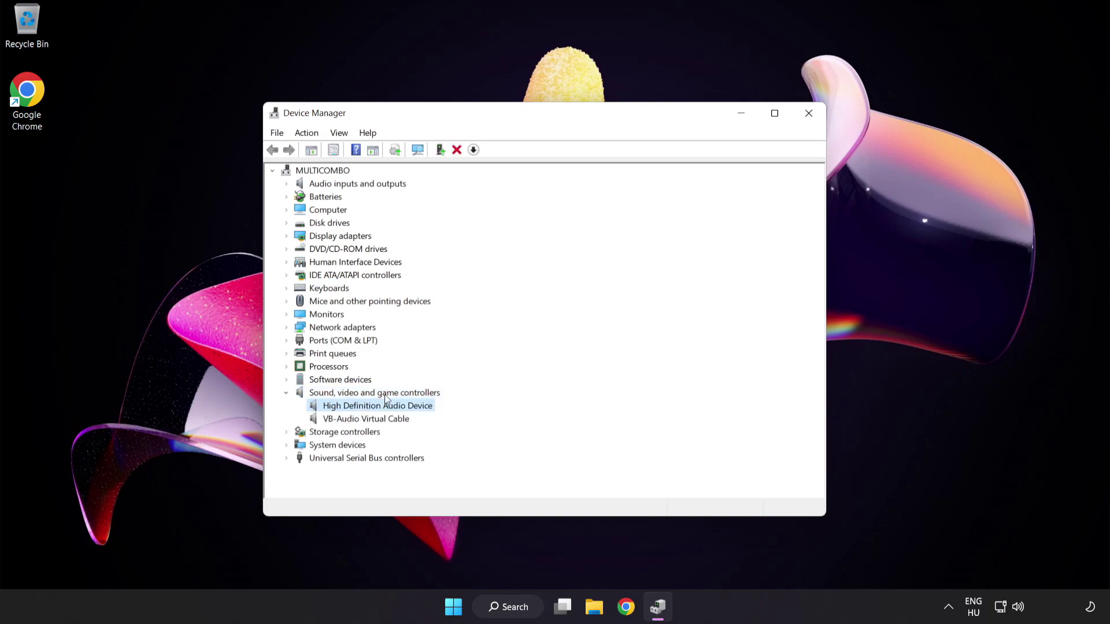
right_click(386, 408)
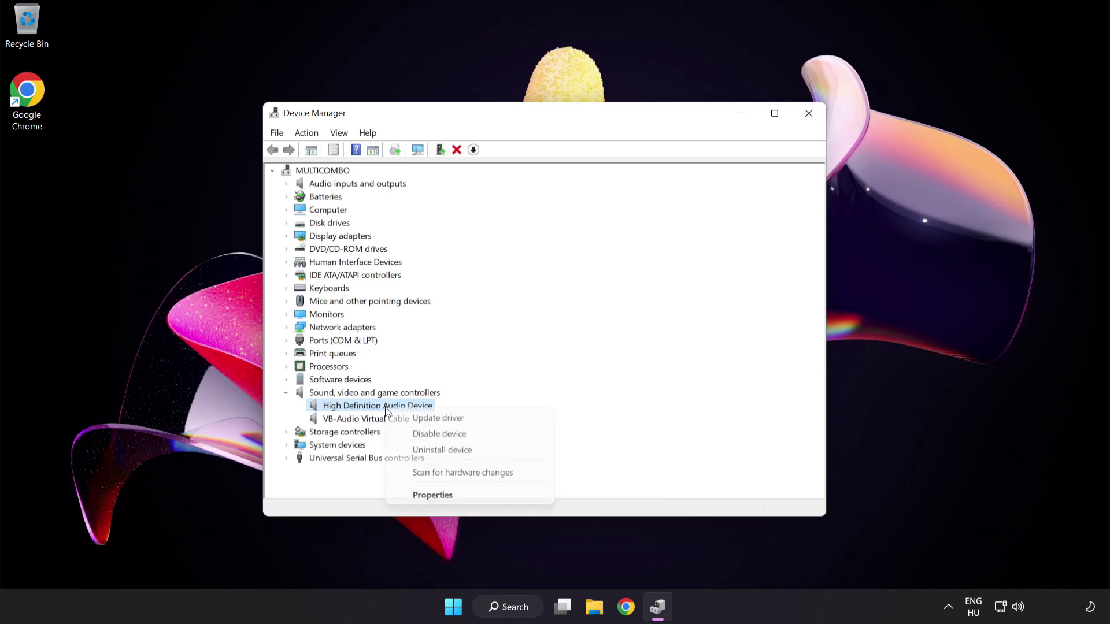
left_click(474, 424)
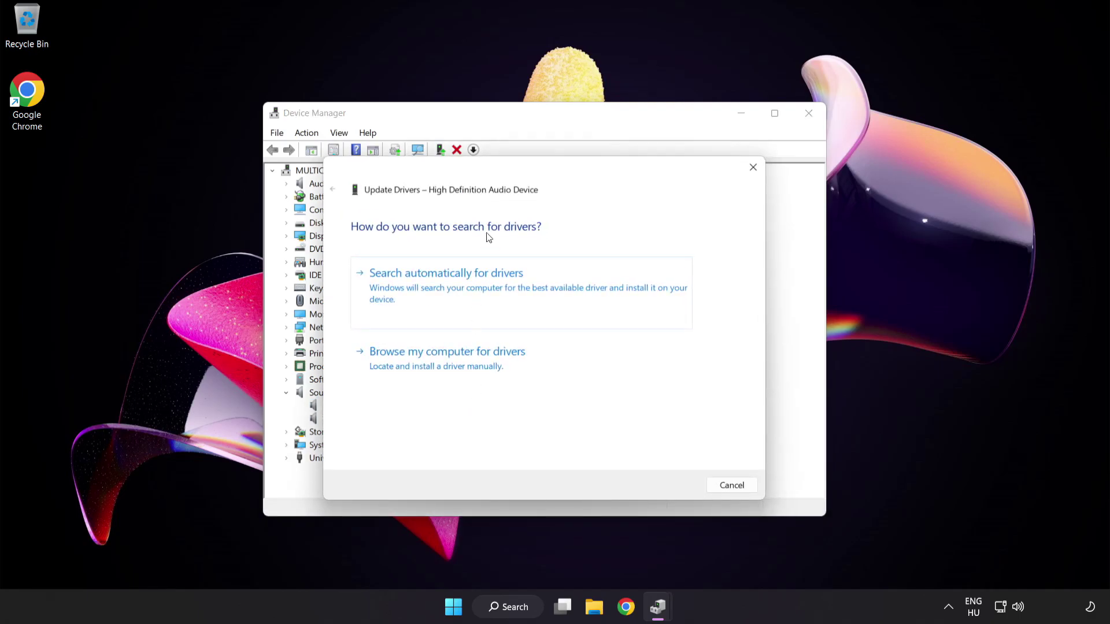
left_click_drag(503, 176, 527, 157)
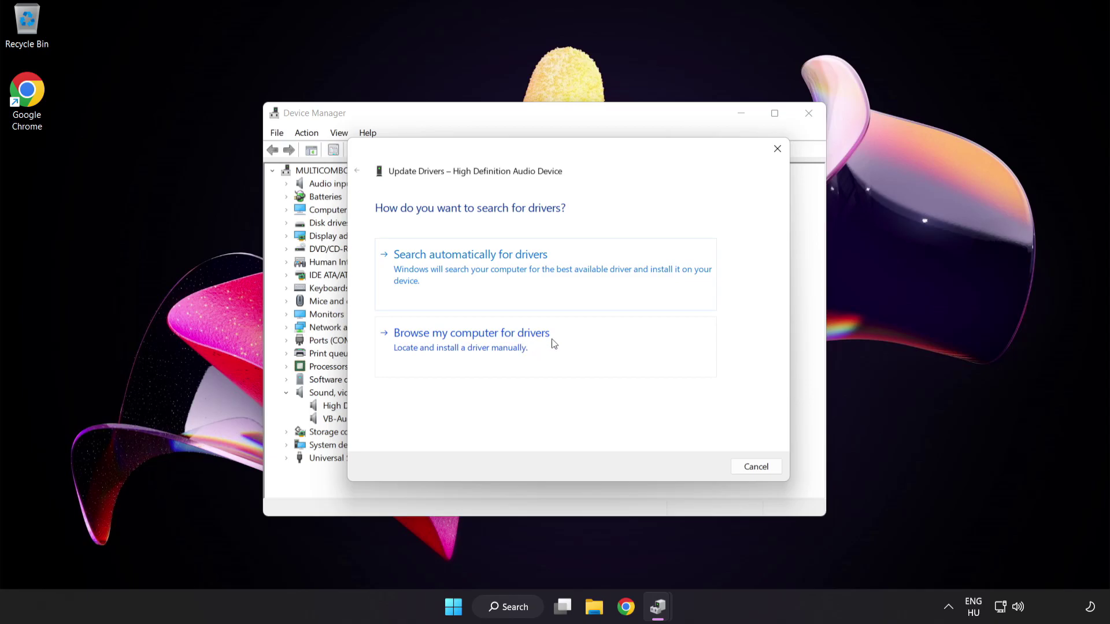
left_click(501, 350)
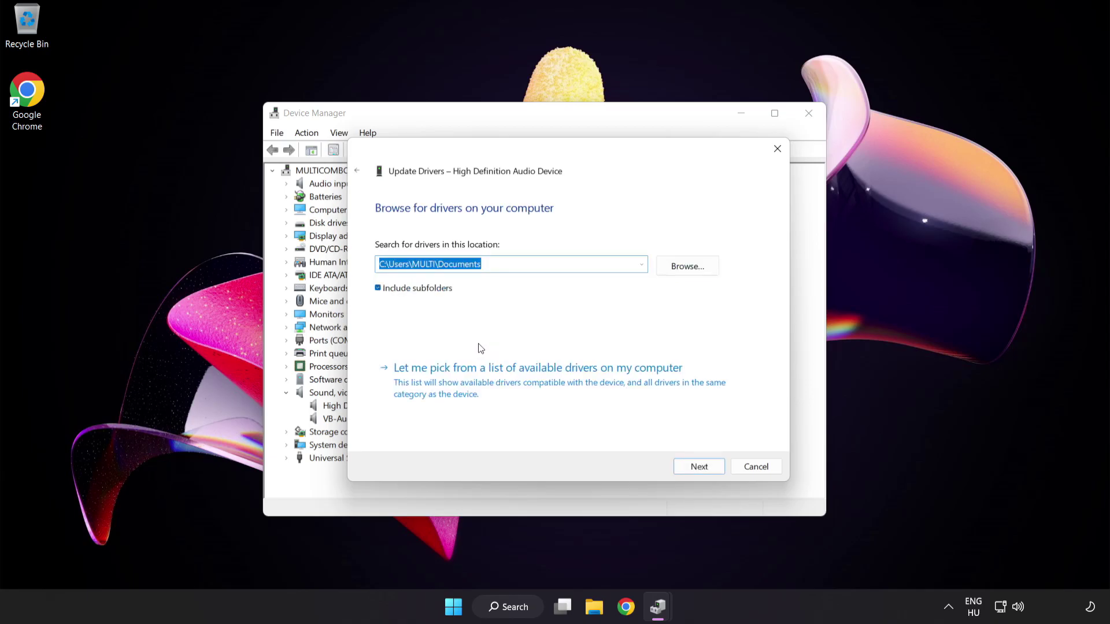
left_click(487, 390)
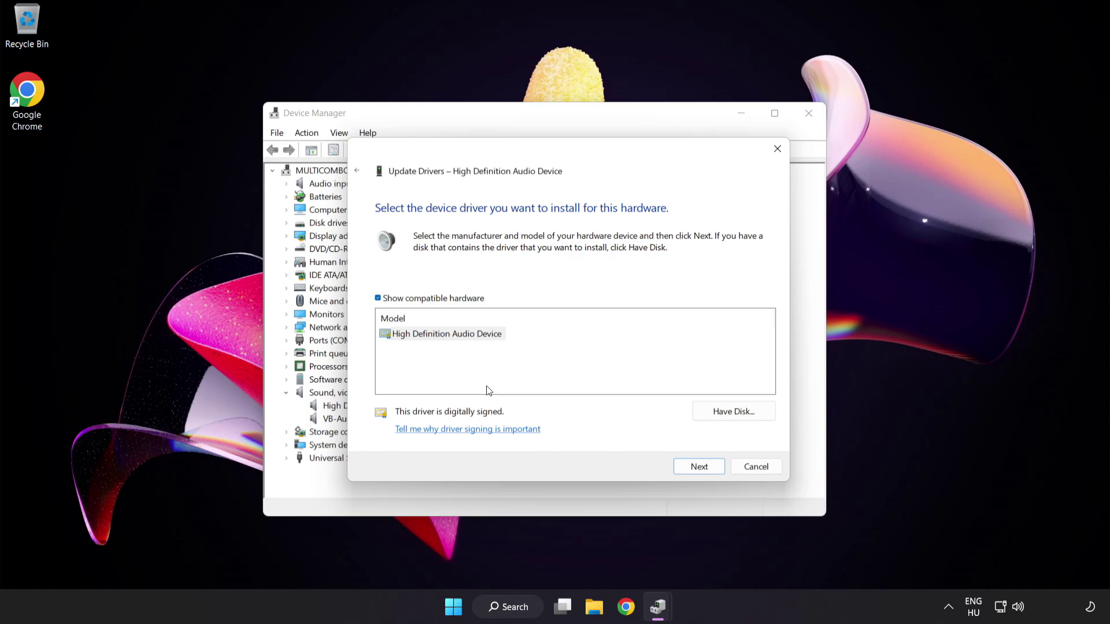
Step: Install the High Definition Audio Device driver despite the compatibility warning, then close the update wizard and Device Manager
left_click(406, 337)
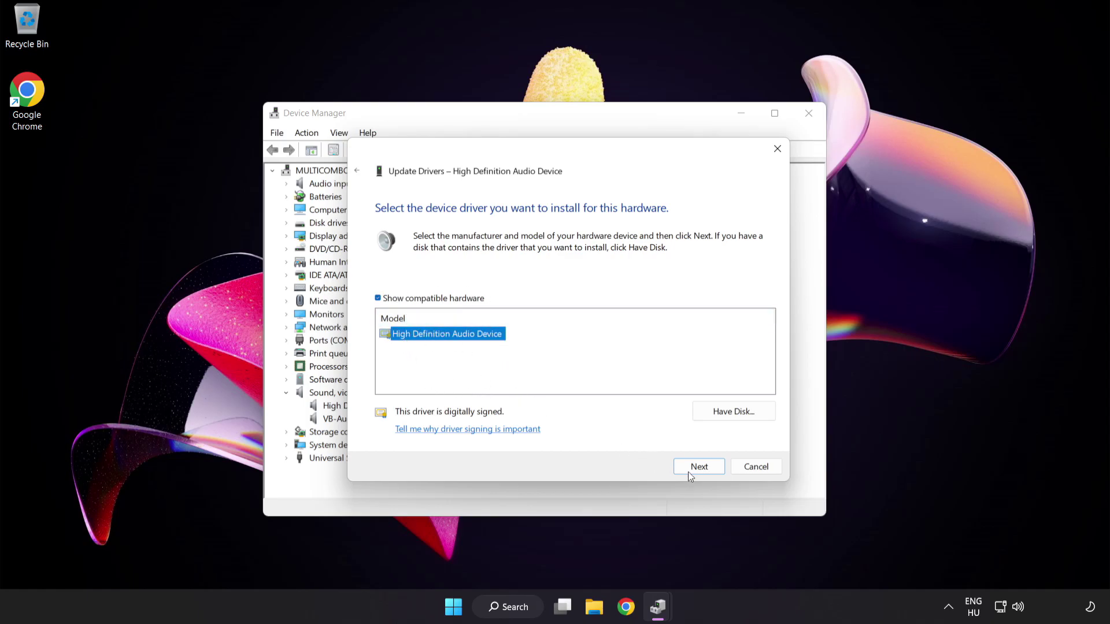
left_click(707, 469)
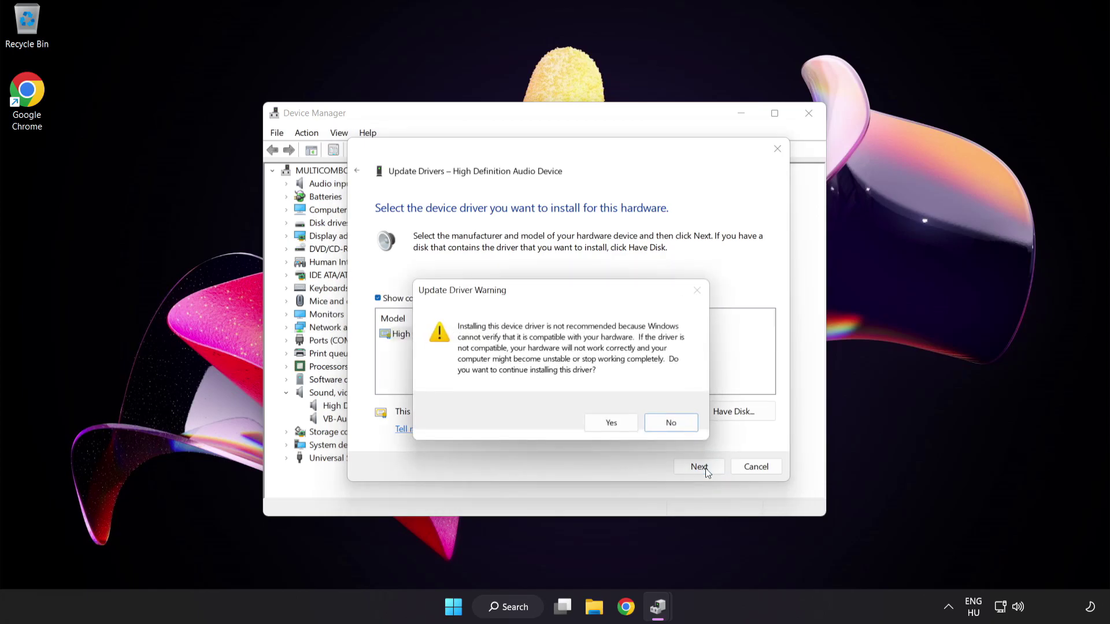
left_click(613, 424)
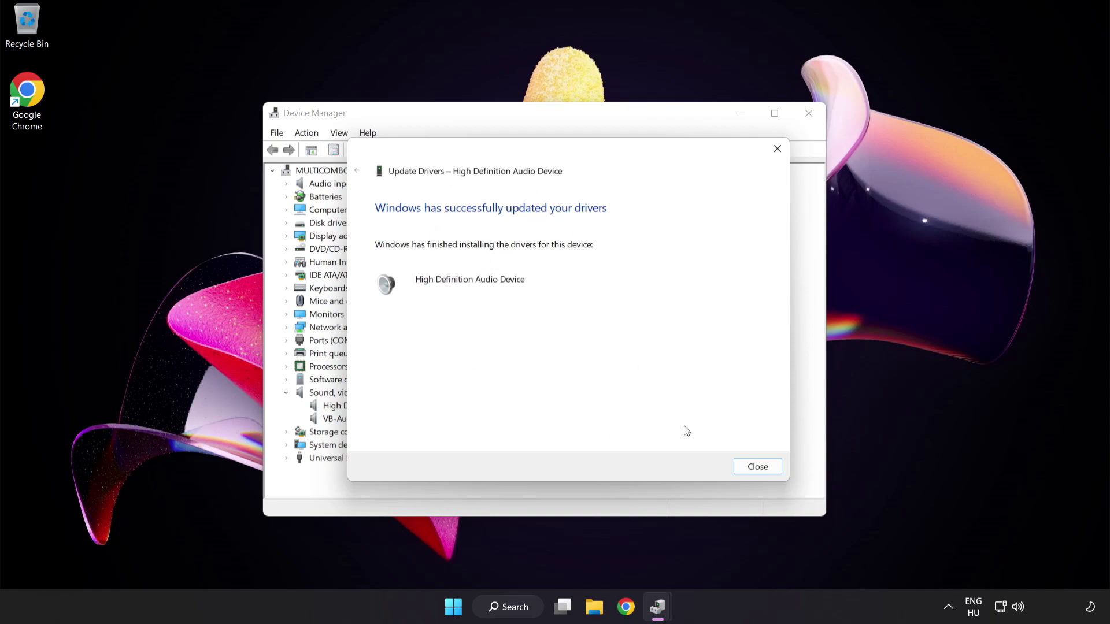
left_click(763, 469)
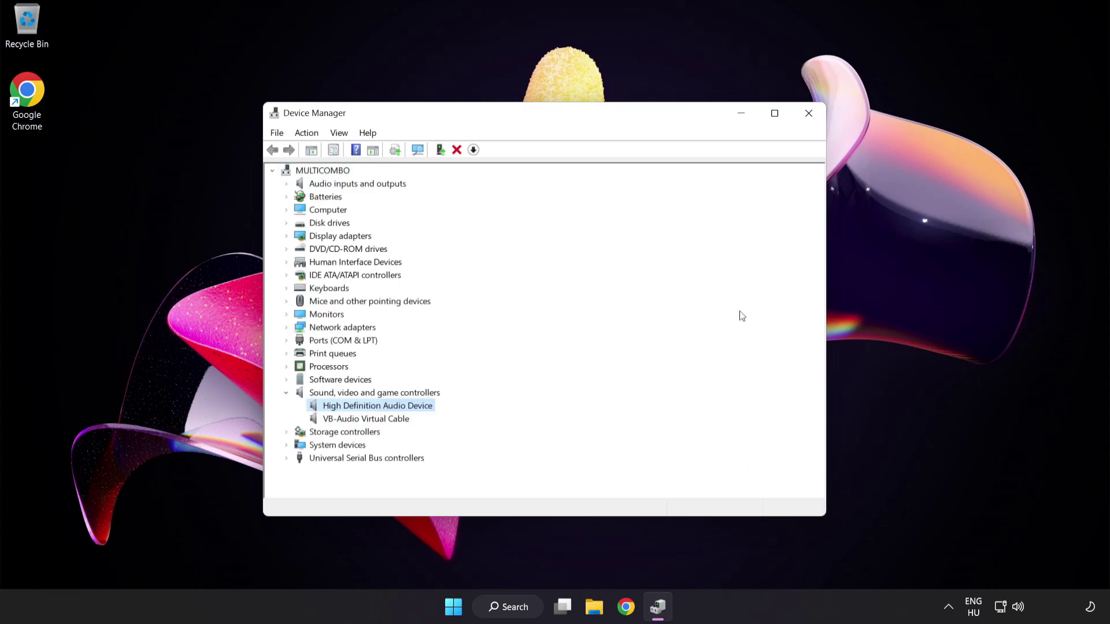
left_click(809, 115)
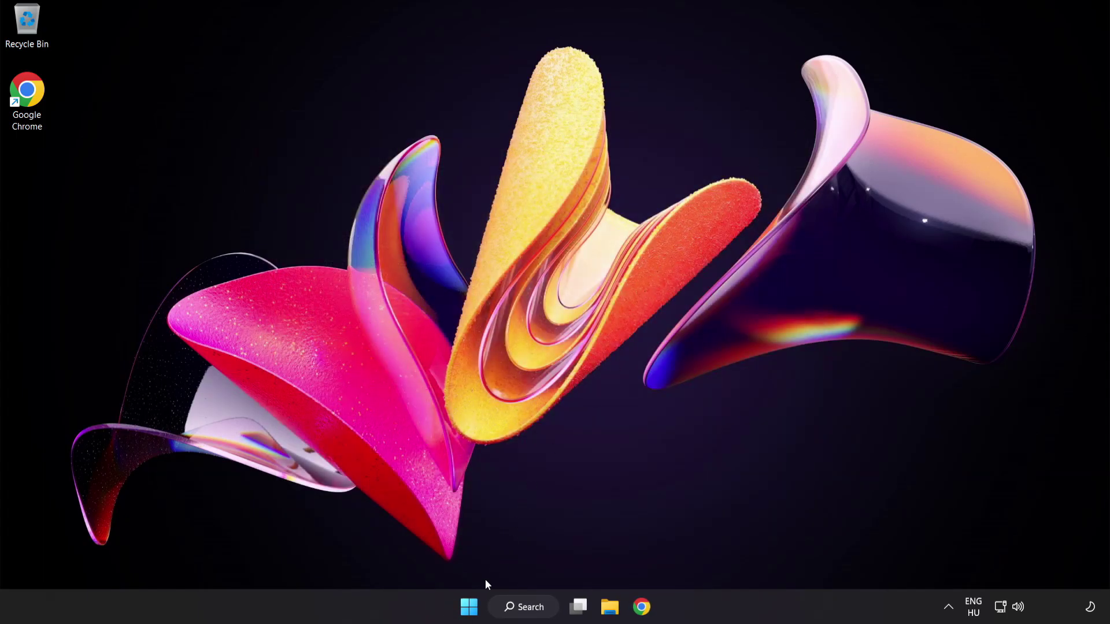
Step: Open the computer's power options
left_click(470, 608)
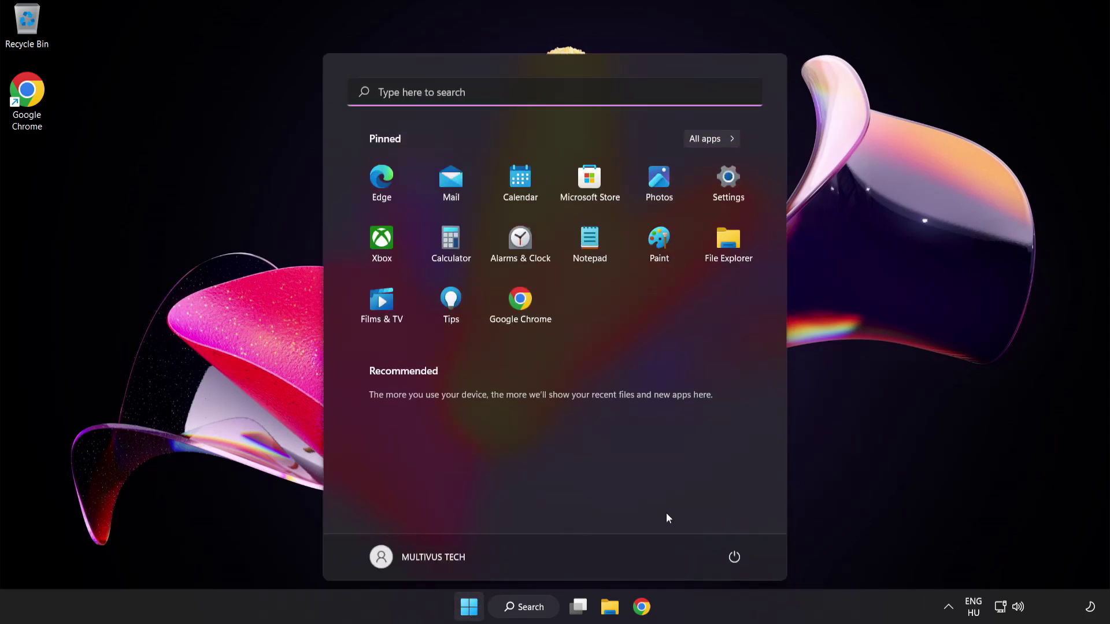
left_click(738, 562)
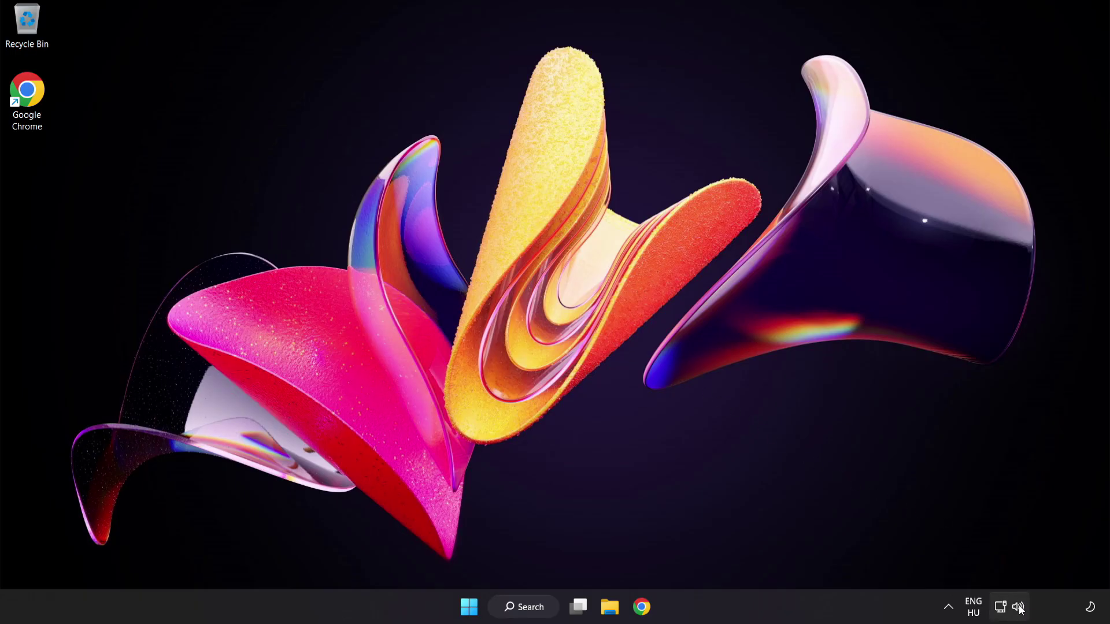
Step: Run the Windows troubleshooter for sound problems
right_click(1019, 608)
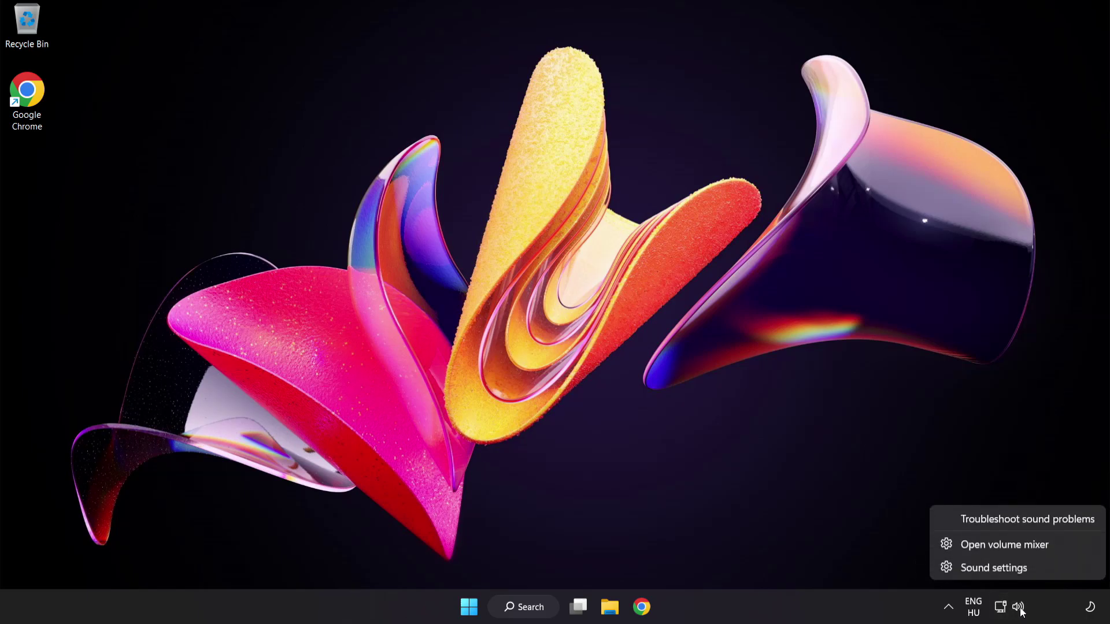
left_click(1034, 522)
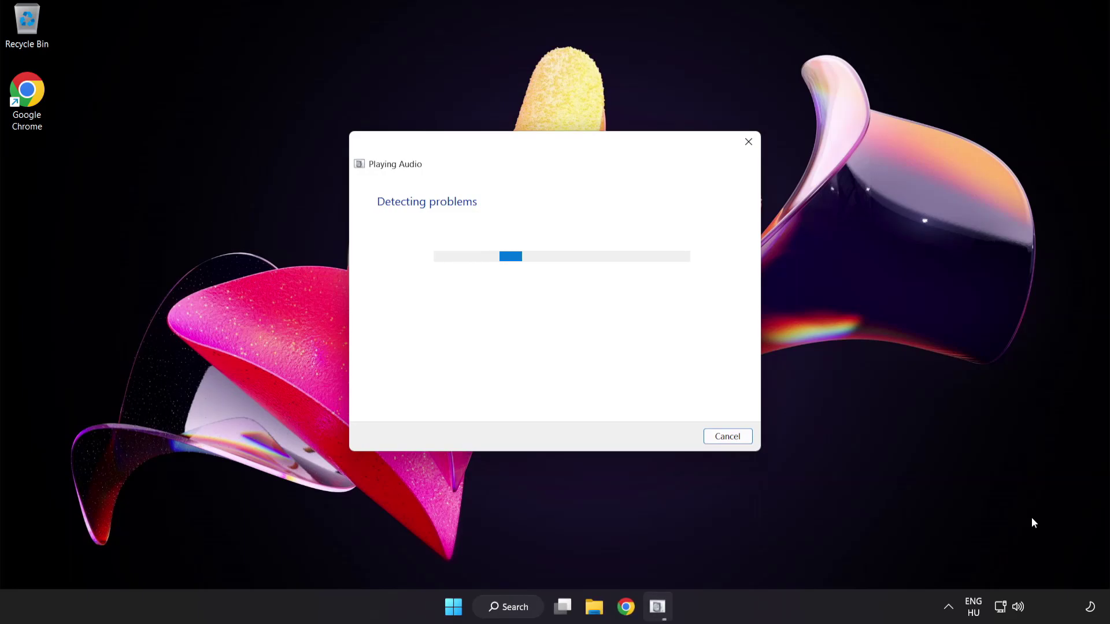